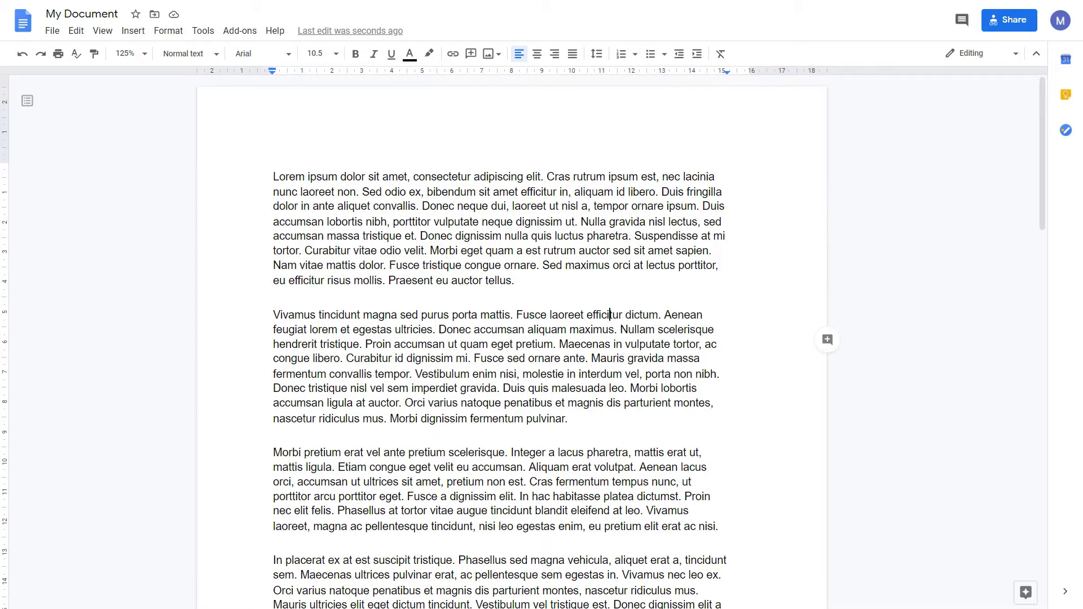
Step: Insert a header reading "This is a header", return to the body text and check the header on the second page
click(728, 236)
click(133, 31)
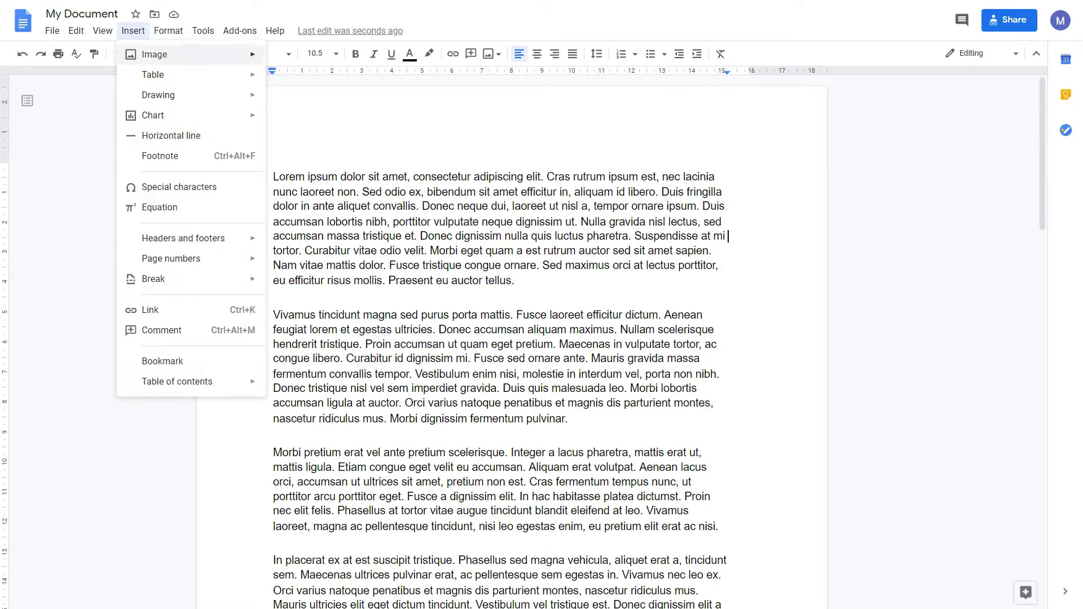
mouse_move(183, 239)
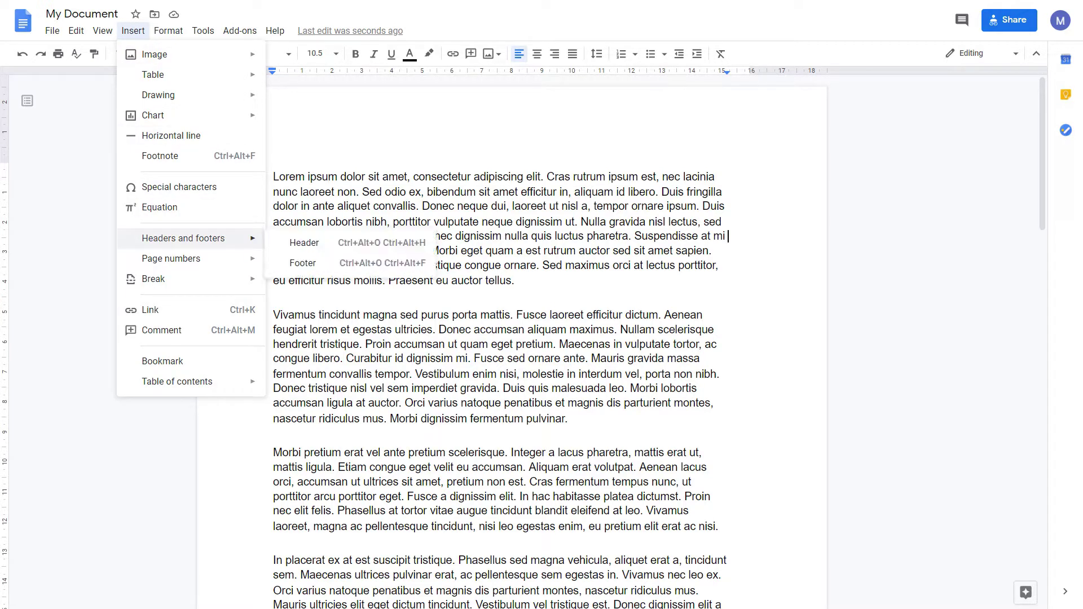
click(304, 243)
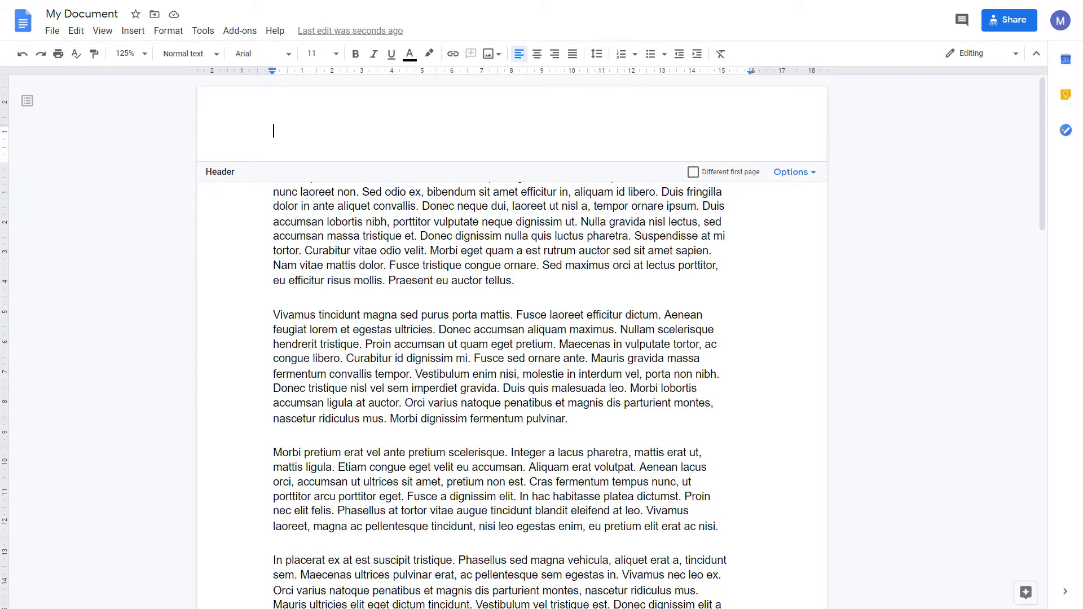
text(This is a h)
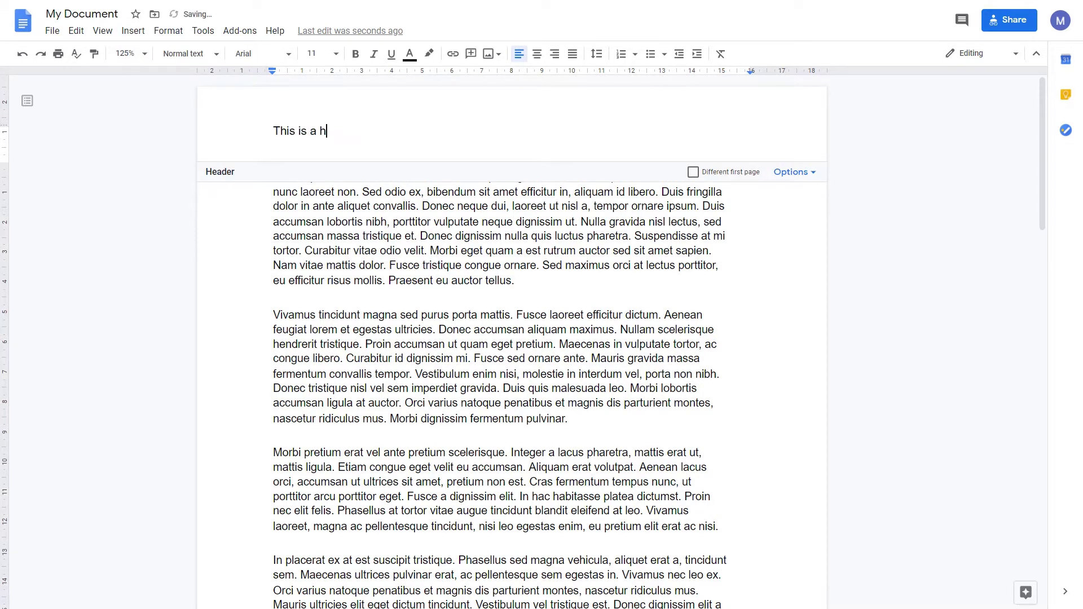
text(eader)
key(Return)
key(BackSpace)
click(516, 282)
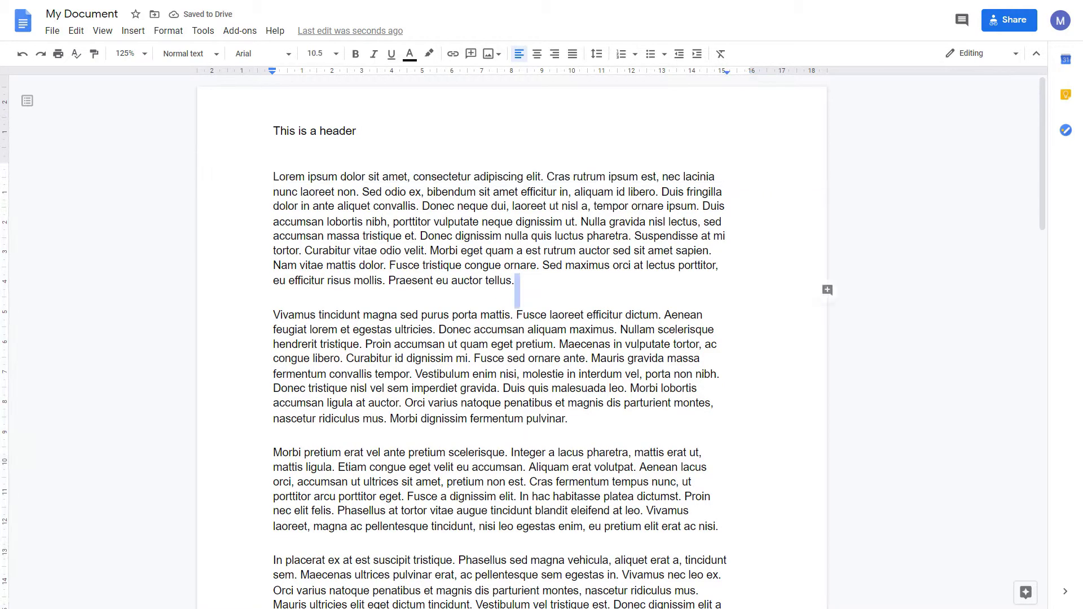
scroll(516, 291, down, 12)
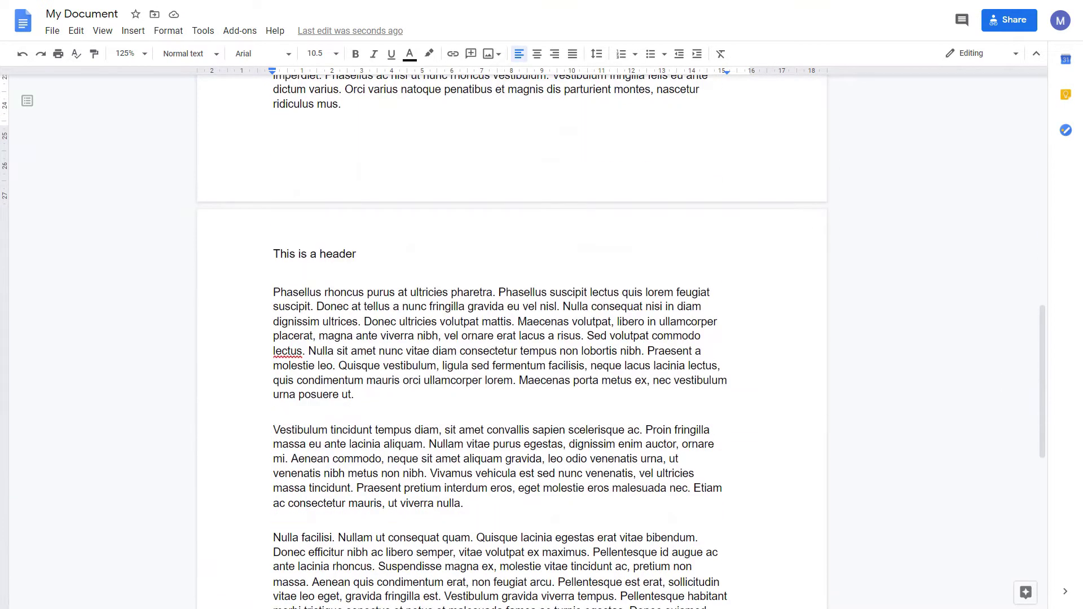
scroll(517, 291, up, 12)
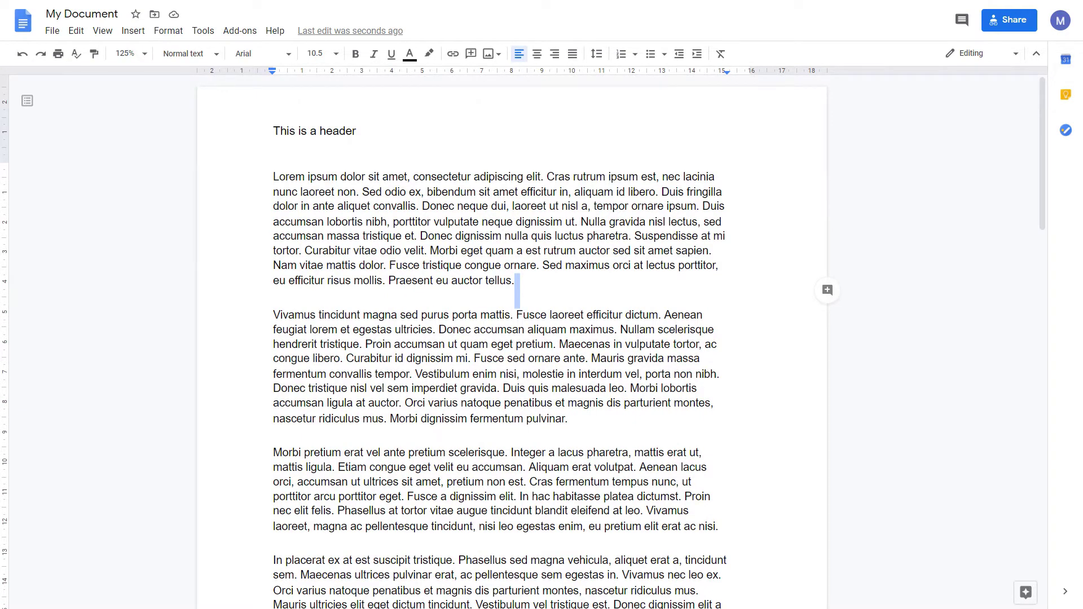
Step: Set the header to use a different first page, remove the first page's header and check the second page's header
drag(358, 130, 280, 131)
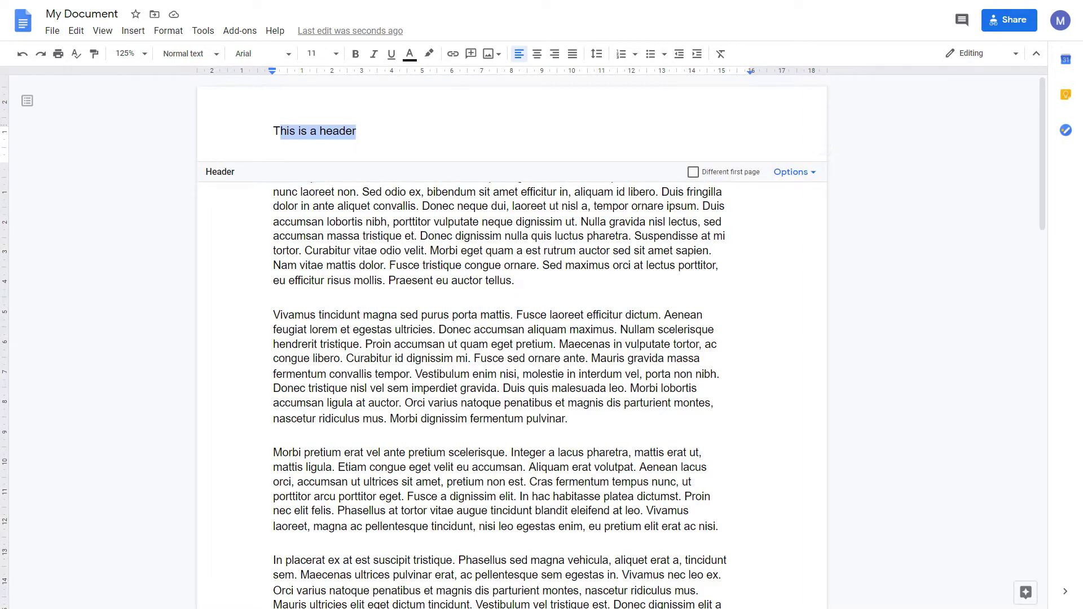
click(693, 172)
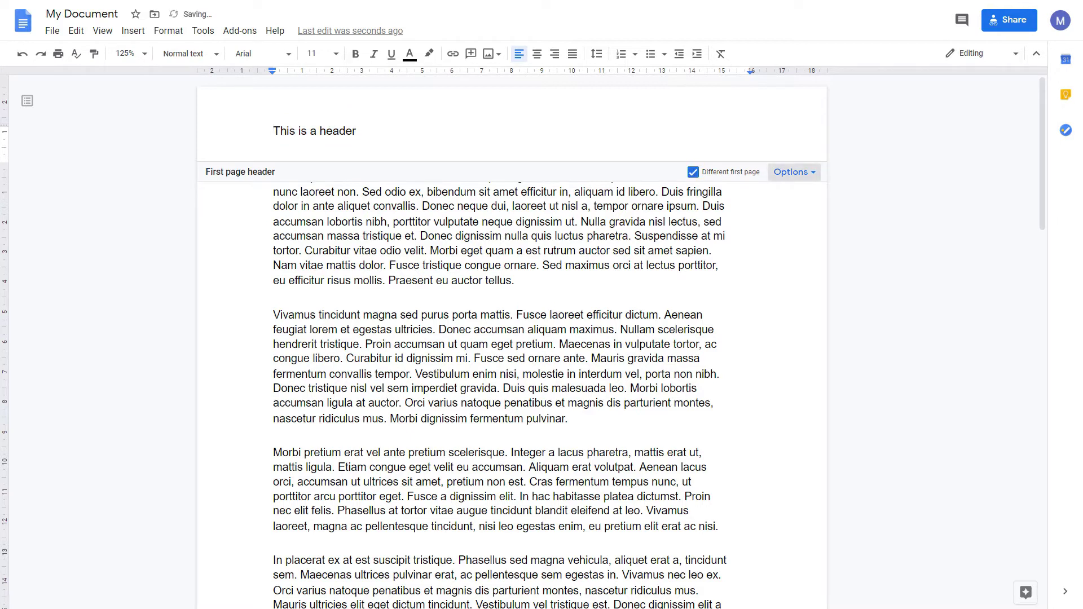
click(793, 172)
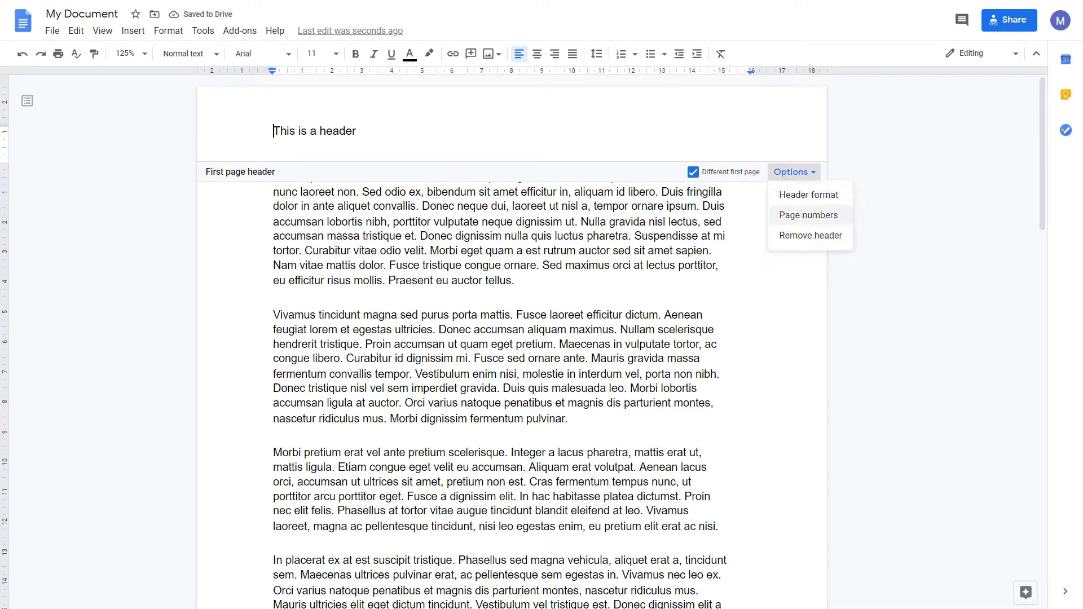
click(834, 233)
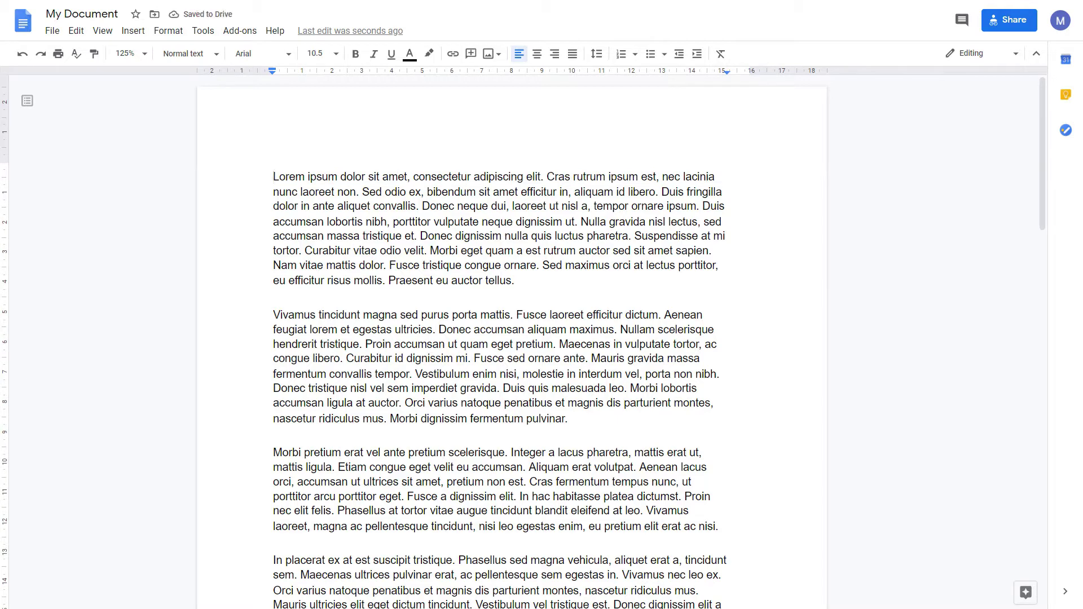
scroll(512, 339, down, 11)
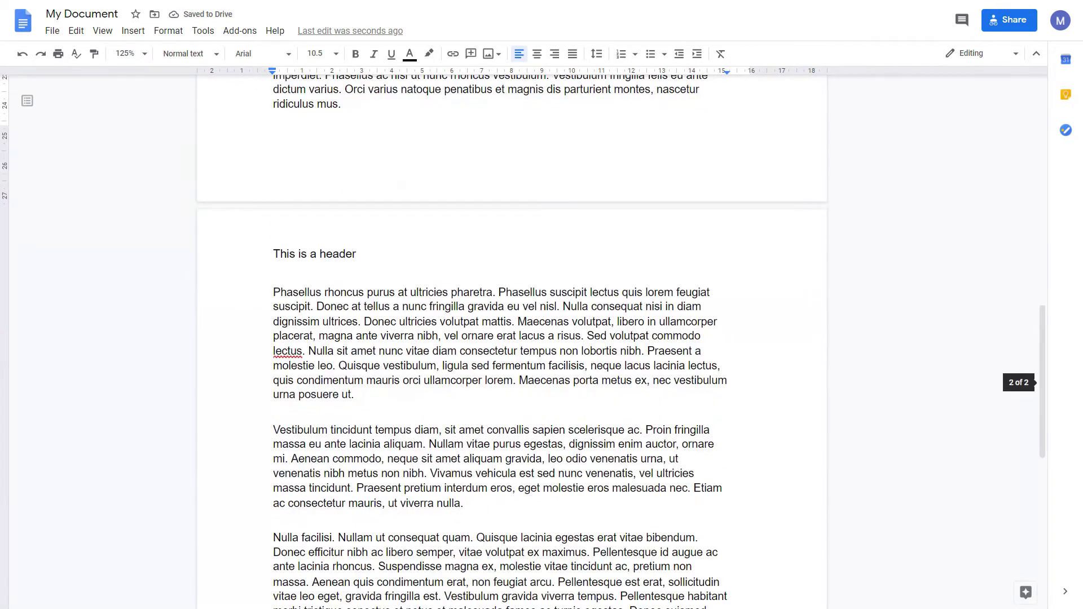
triple_click(316, 254)
click(274, 254)
drag(273, 253, 361, 254)
click(361, 254)
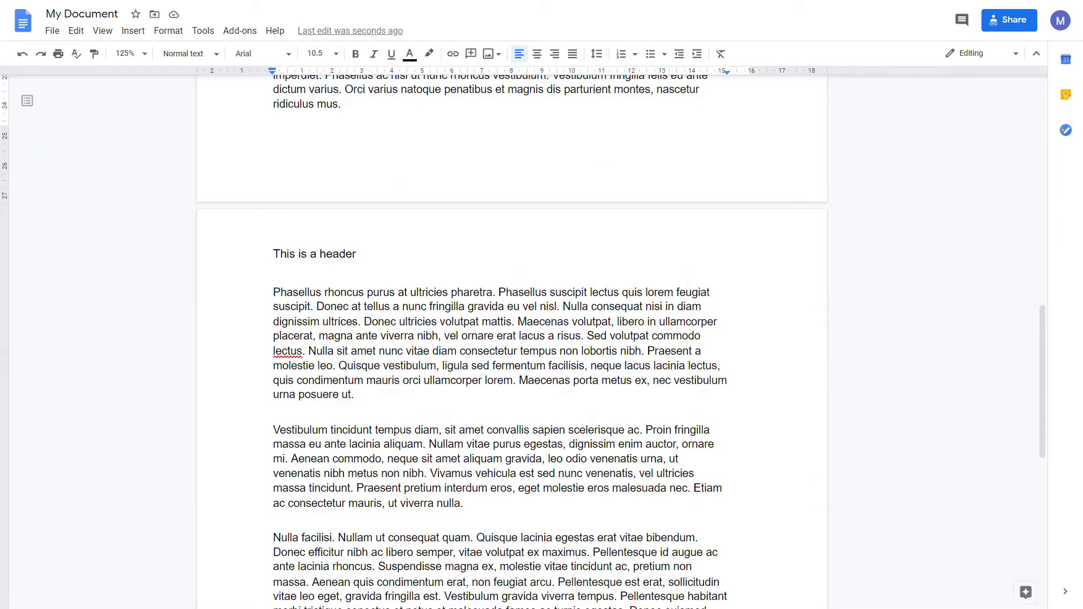
scroll(511, 339, up, 11)
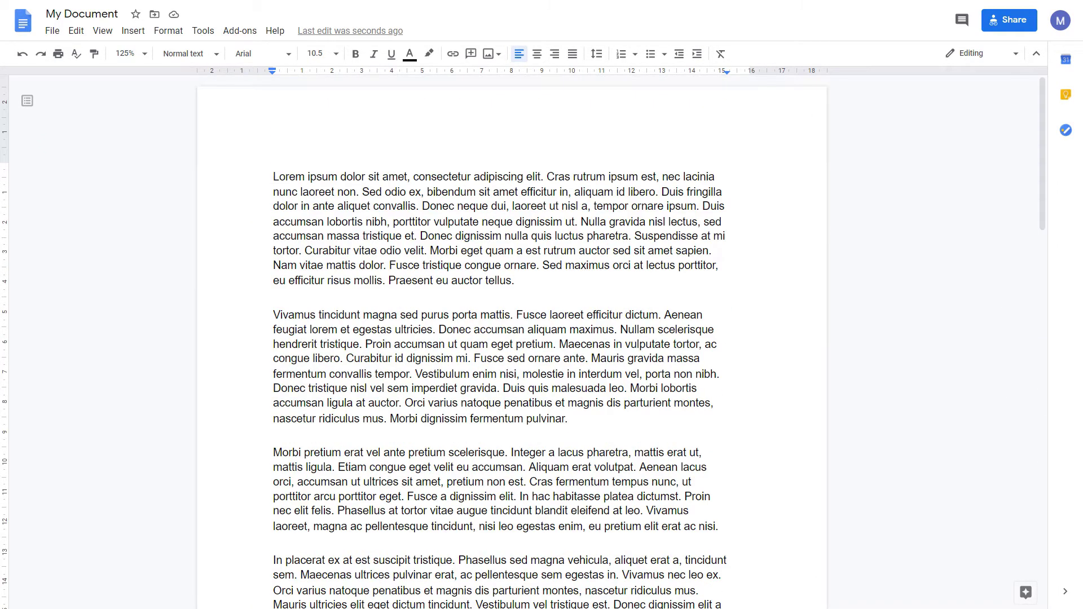
Step: Open the first page's footer for editing and return to the body text, leaving the footer empty
click(133, 30)
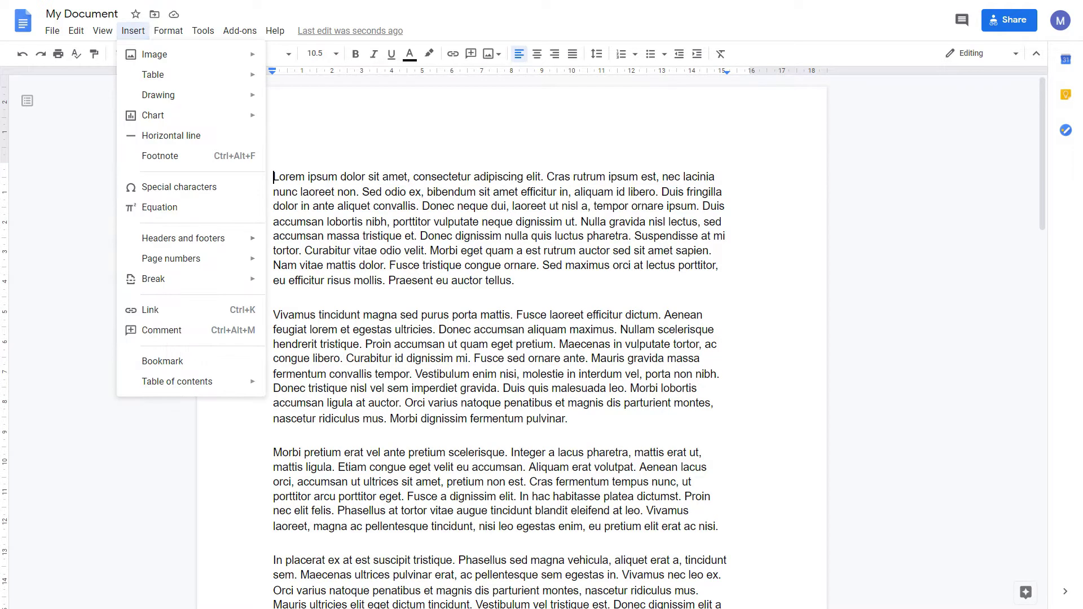
mouse_move(183, 238)
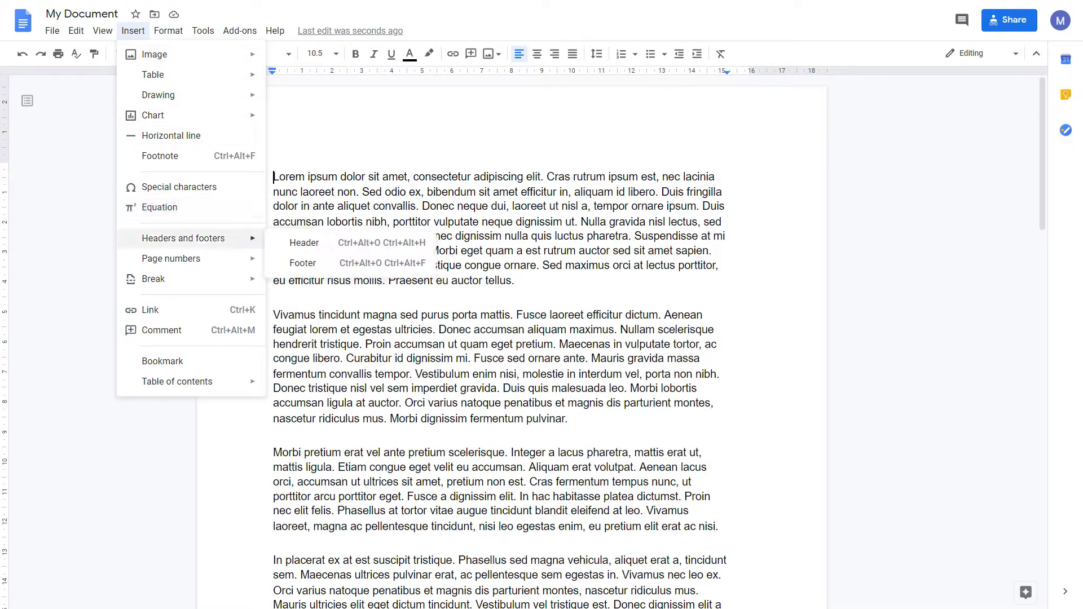
click(303, 263)
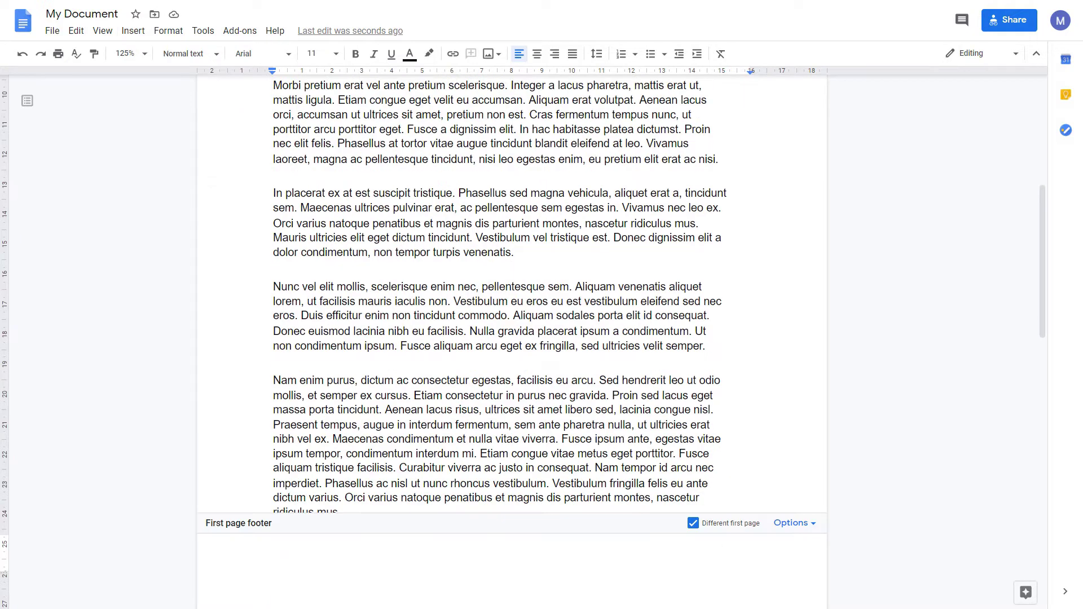
scroll(794, 241, down, 5)
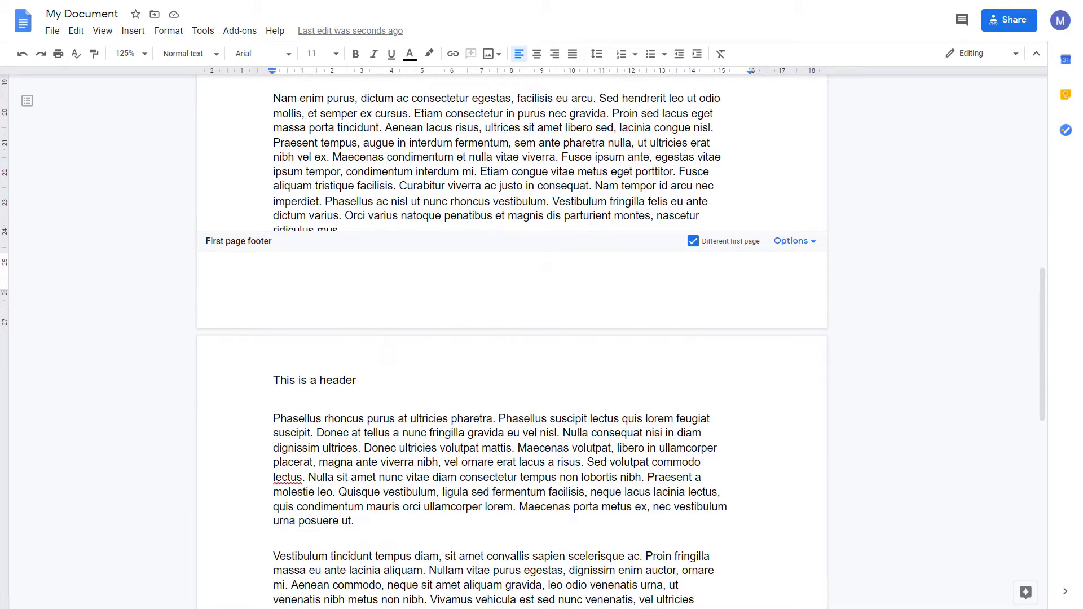
key(Escape)
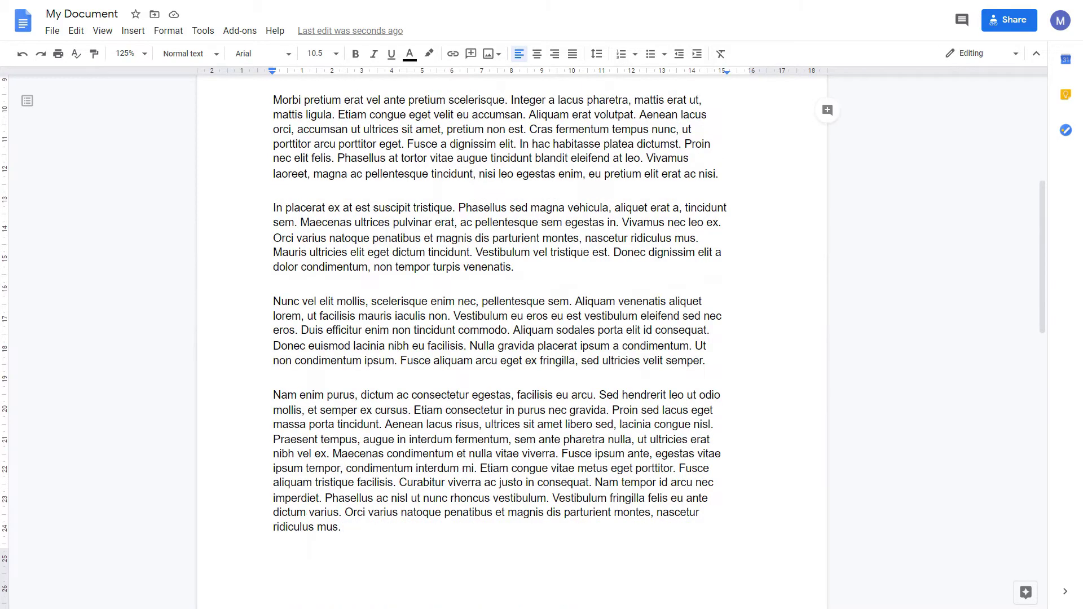
Step: Insert page numbers in the bottom-right corner of every page, starting on the first page, and check them on both pages
click(134, 31)
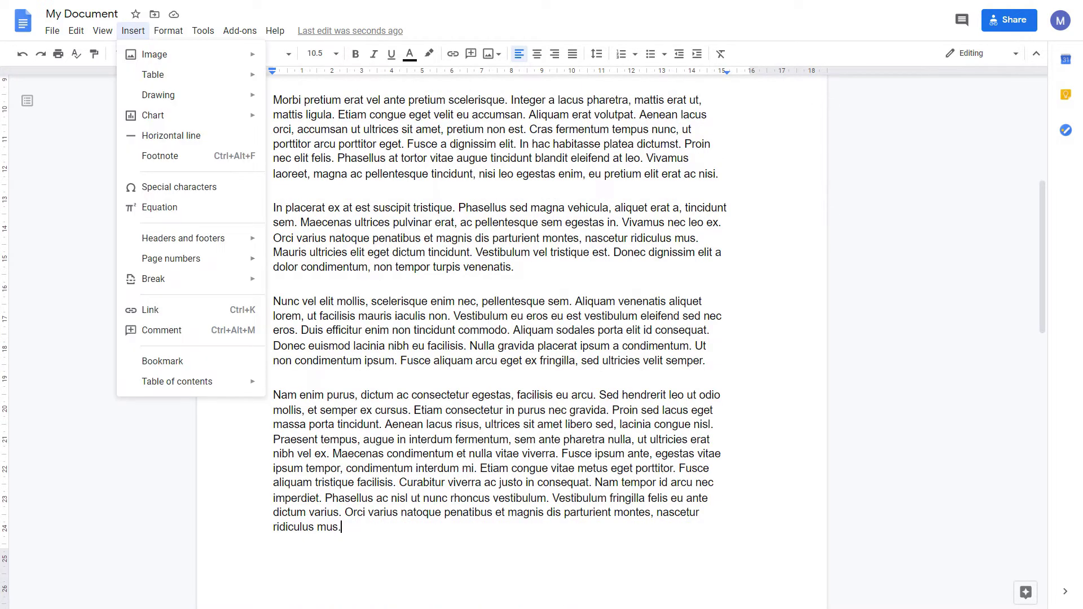
mouse_move(186, 258)
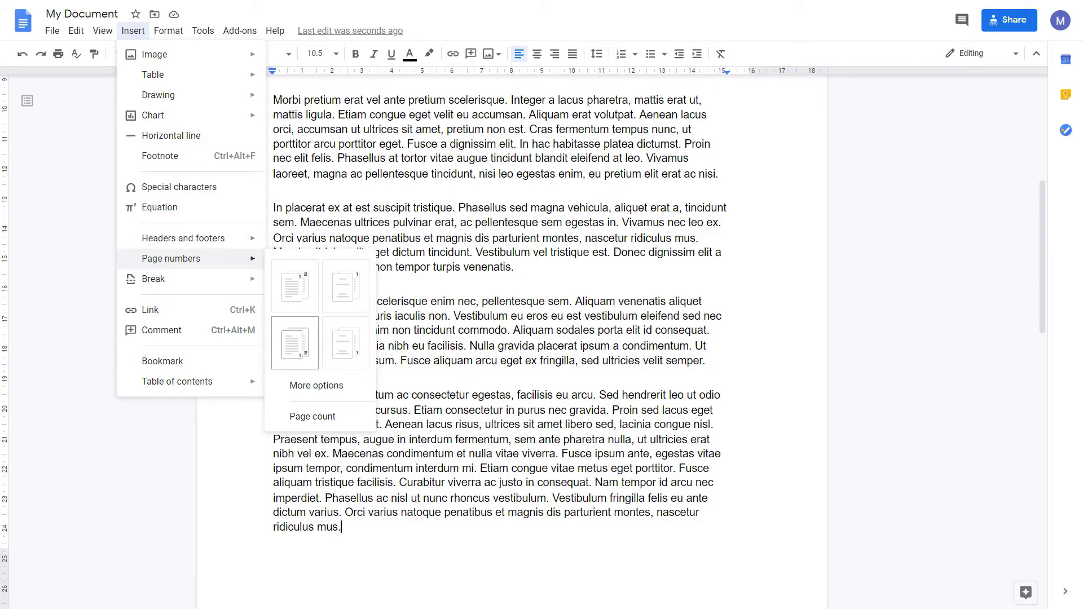
click(295, 342)
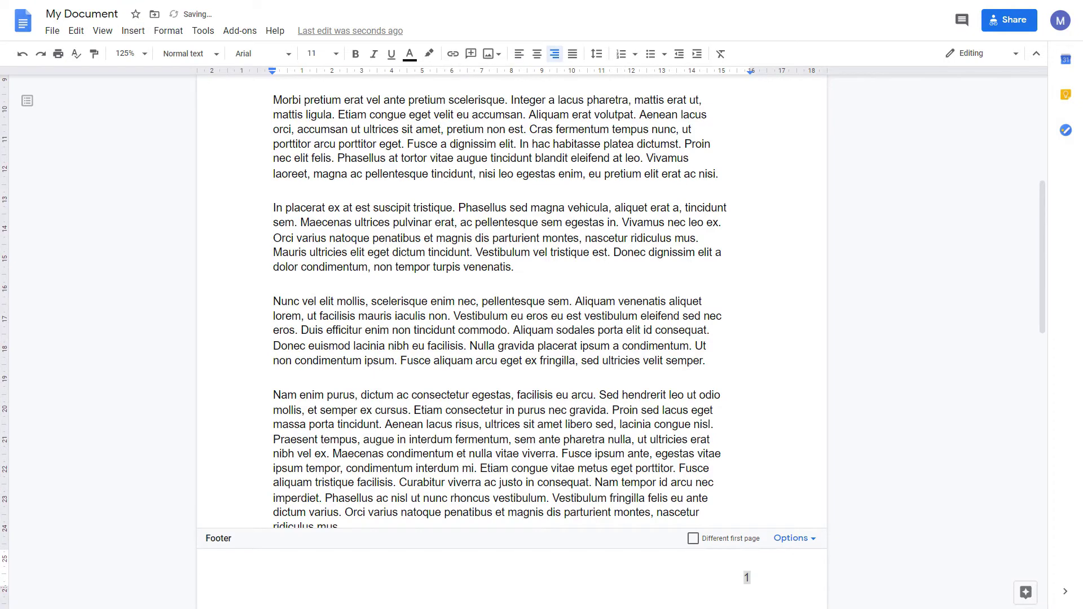
scroll(511, 342, down, 6)
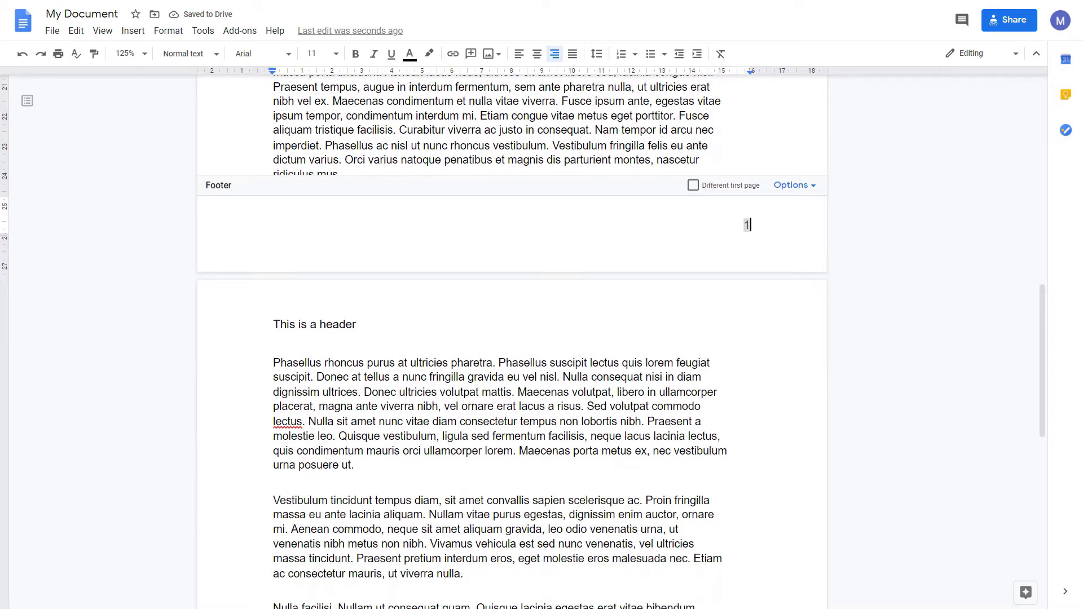
scroll(511, 339, down, 7)
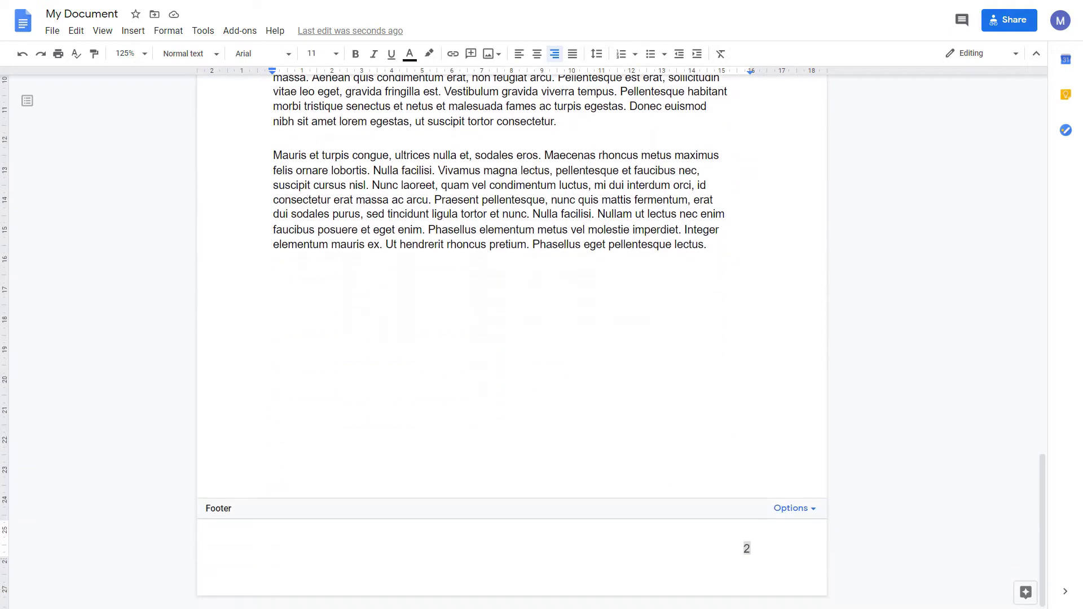
scroll(511, 338, up, 8)
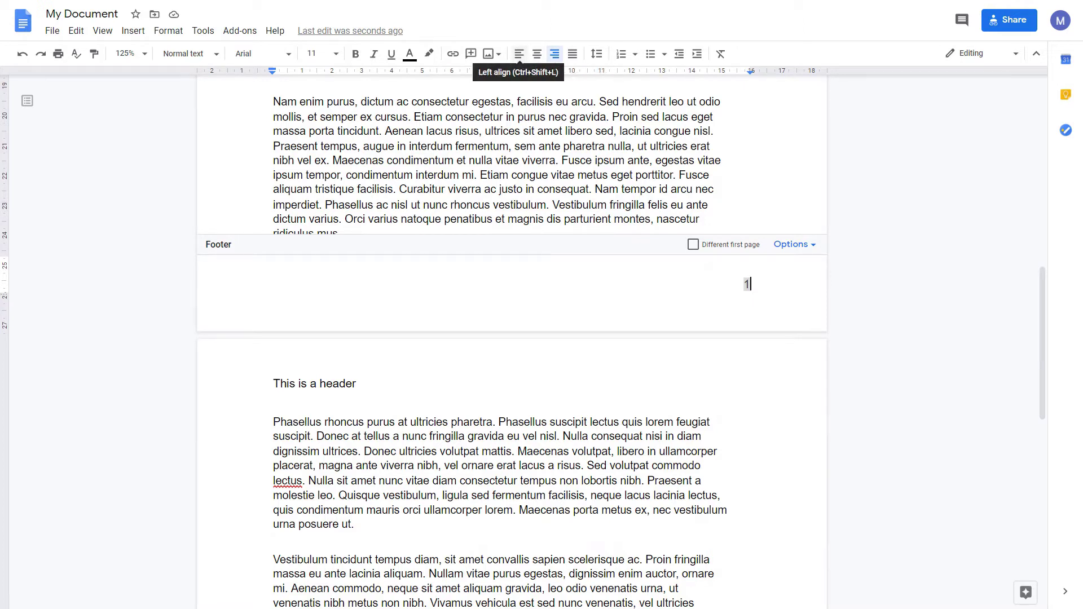
Step: Left-align the page number in the footer, return to the body text and review the pages
click(519, 54)
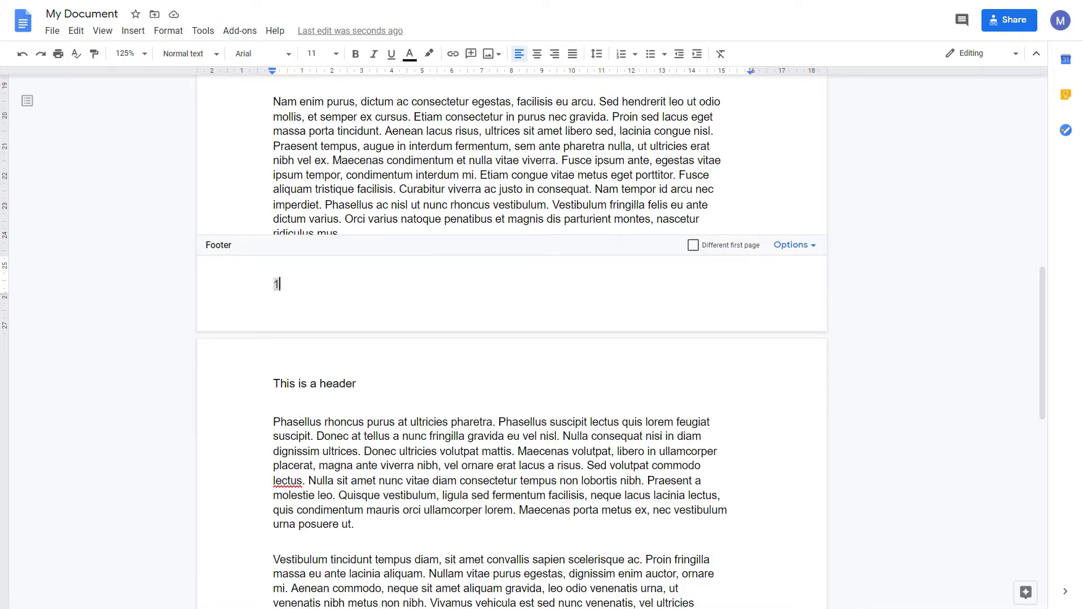
click(703, 219)
scroll(511, 338, down, 10)
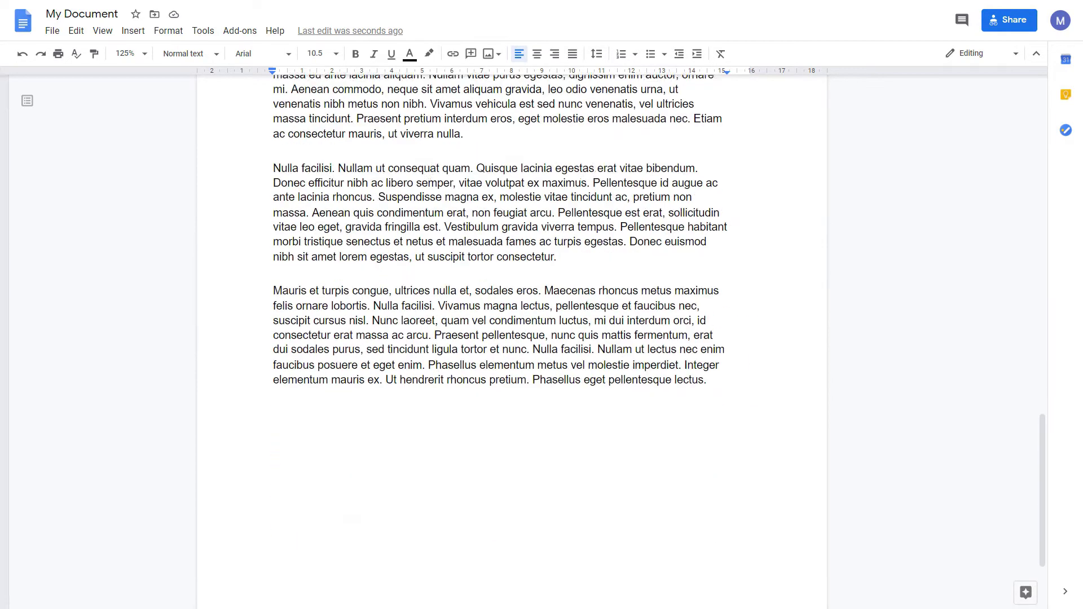
scroll(512, 339, up, 10)
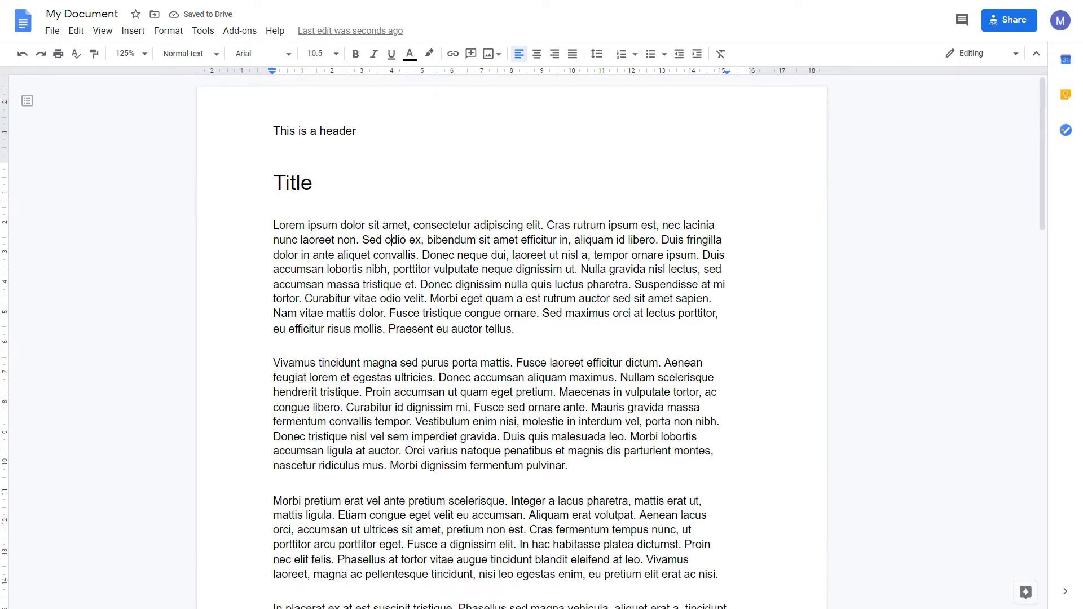
Step: Insert a horizontal line on a new line below the "Title" heading and remove the blank line above it
double_click(319, 183)
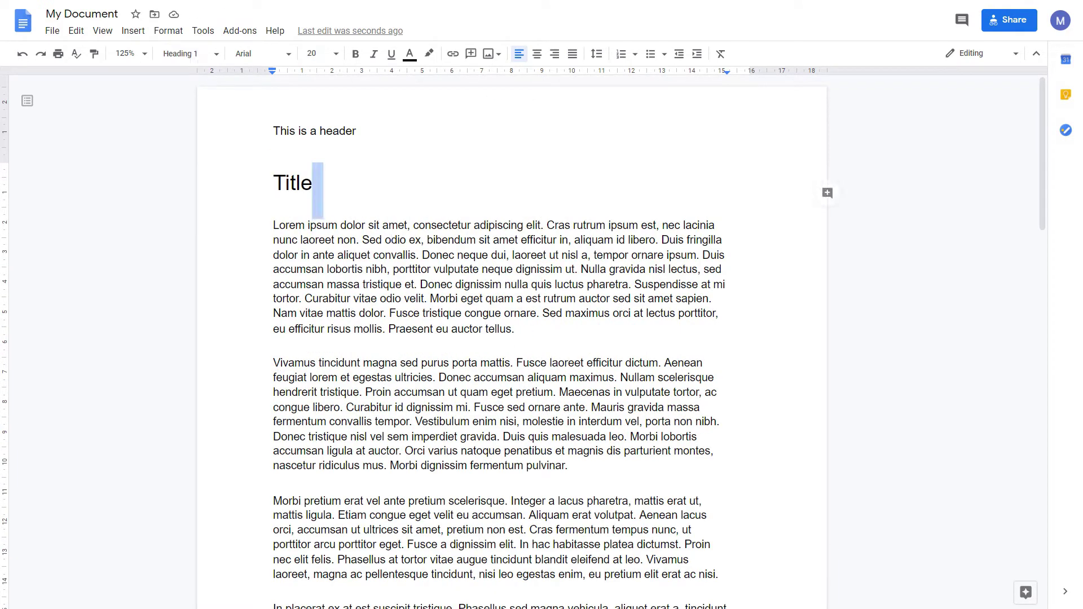
click(319, 184)
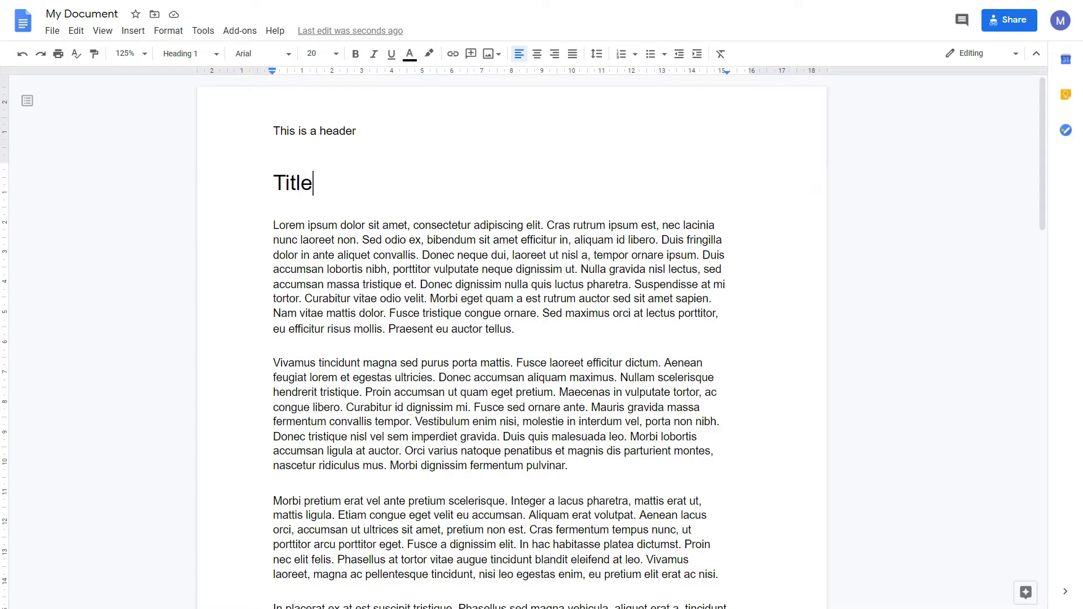
key(Return)
key(alt+i)
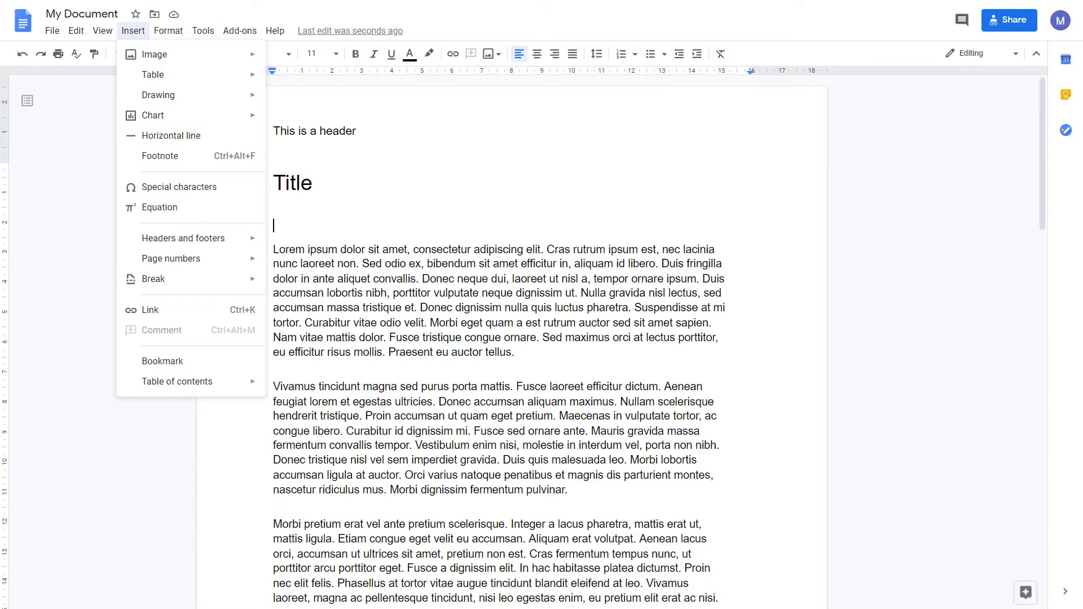
key(Down)
key(Down)
key(Down)
key(Down)
key(Down)
key(Return)
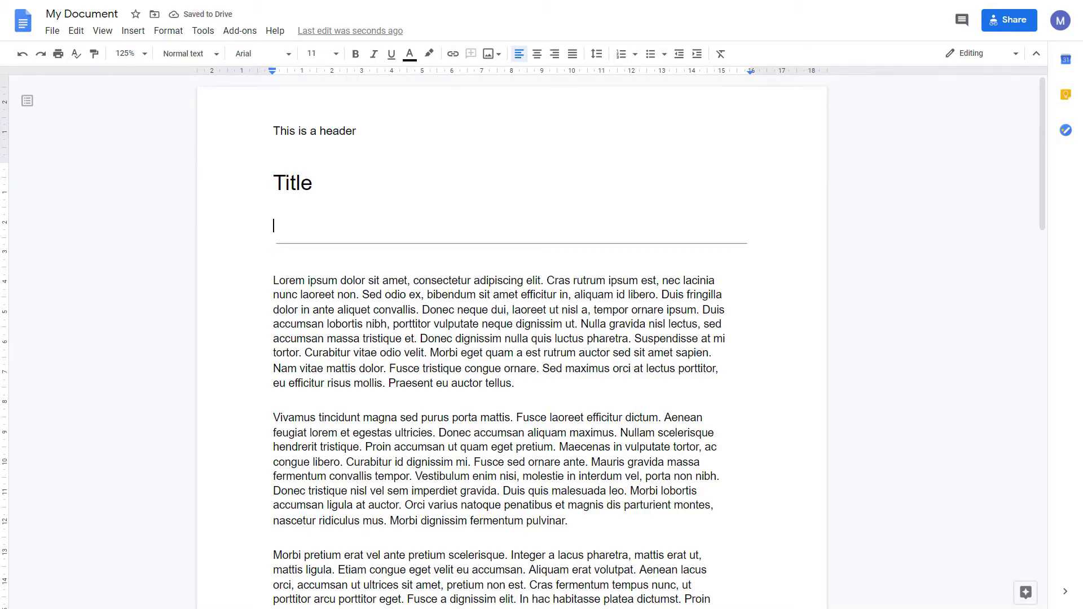
key(BackSpace)
key(Down)
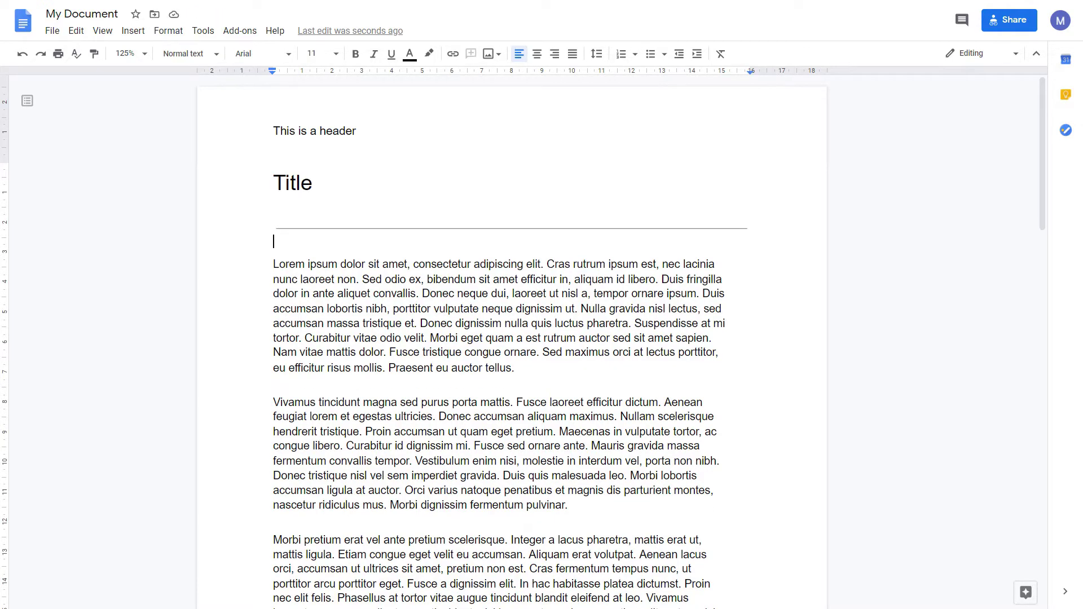
Step: Lay out the document's body text in two columns
scroll(511, 339, down, 18)
scroll(512, 338, up, 9)
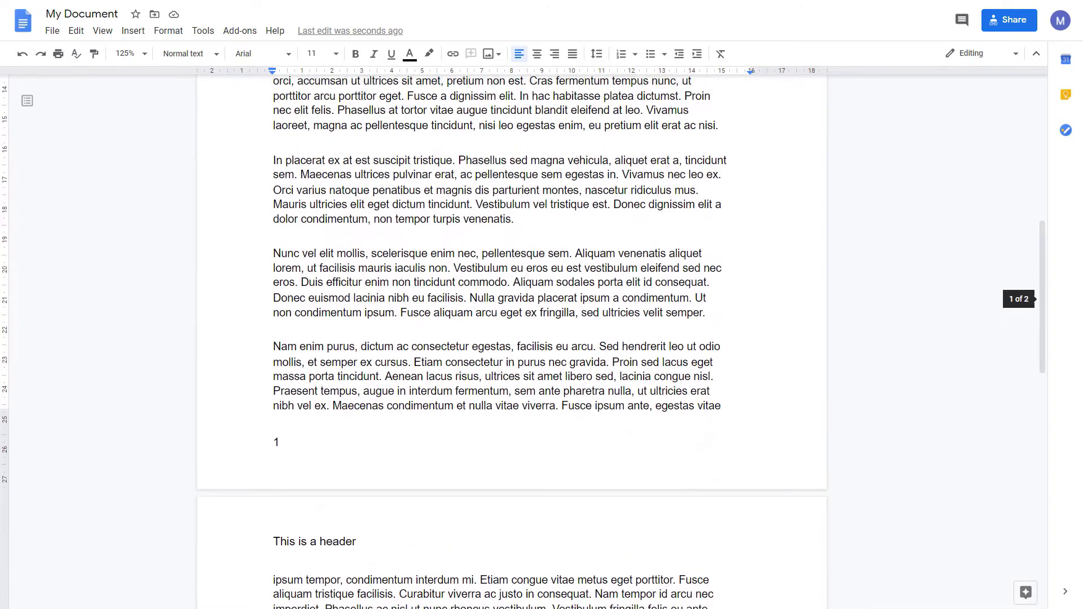
scroll(512, 338, up, 7)
click(274, 264)
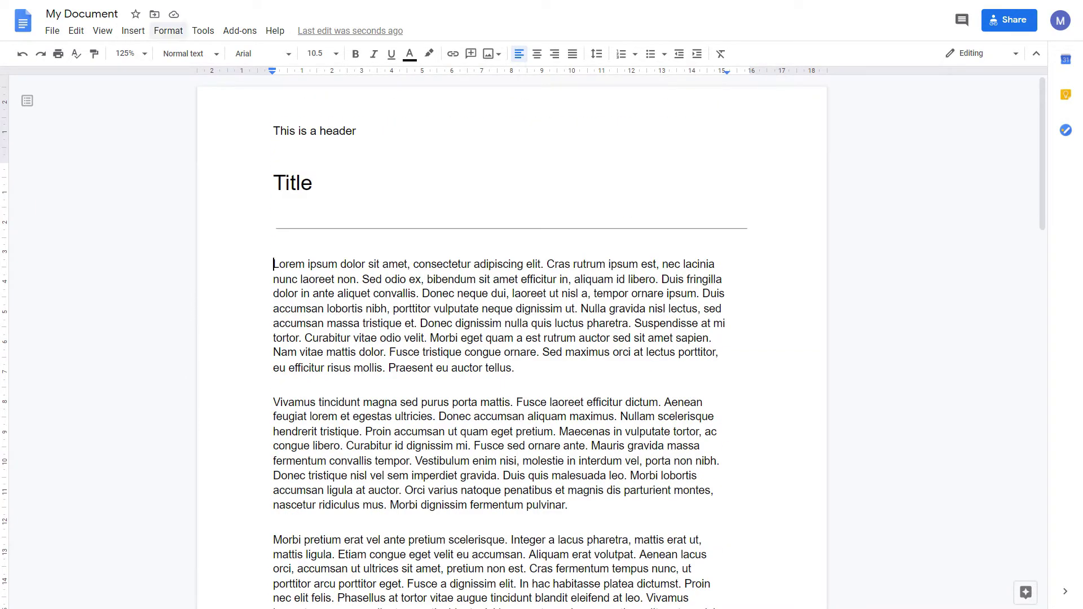
click(169, 30)
mouse_move(191, 135)
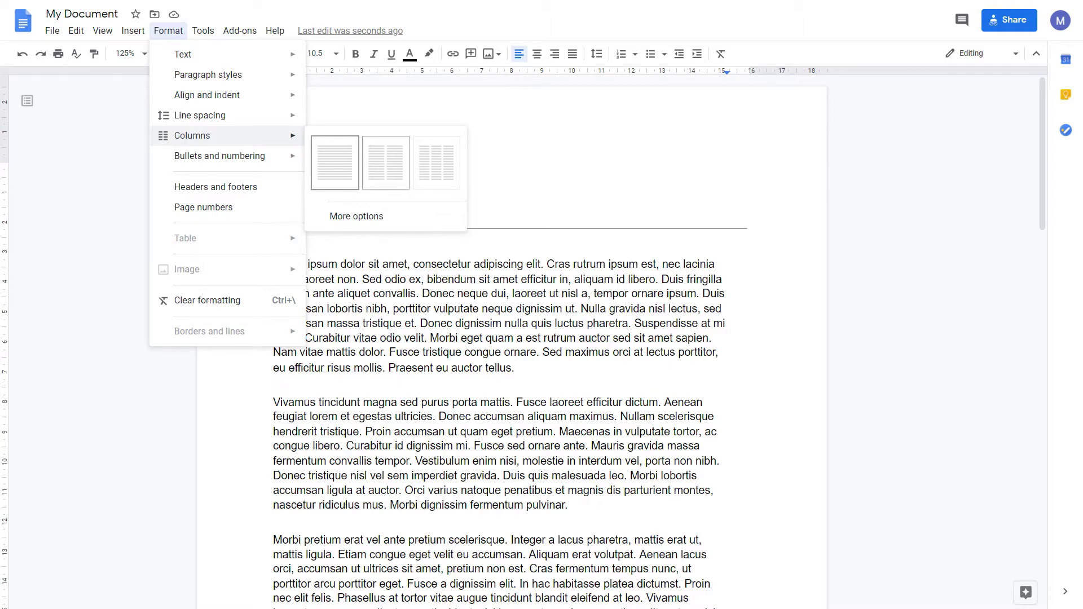
click(386, 162)
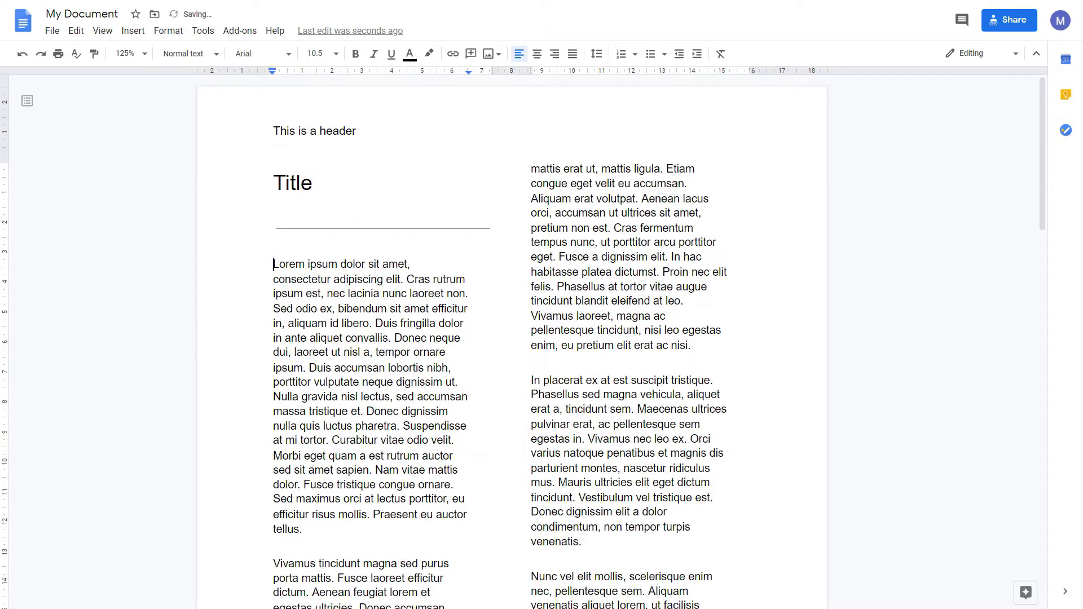
mouse_move(1042, 153)
mouse_down()
mouse_move(1043, 434)
mouse_move(1042, 154)
mouse_up()
Step: Justify all of the document's body text and review both pages
key(ctrl+a)
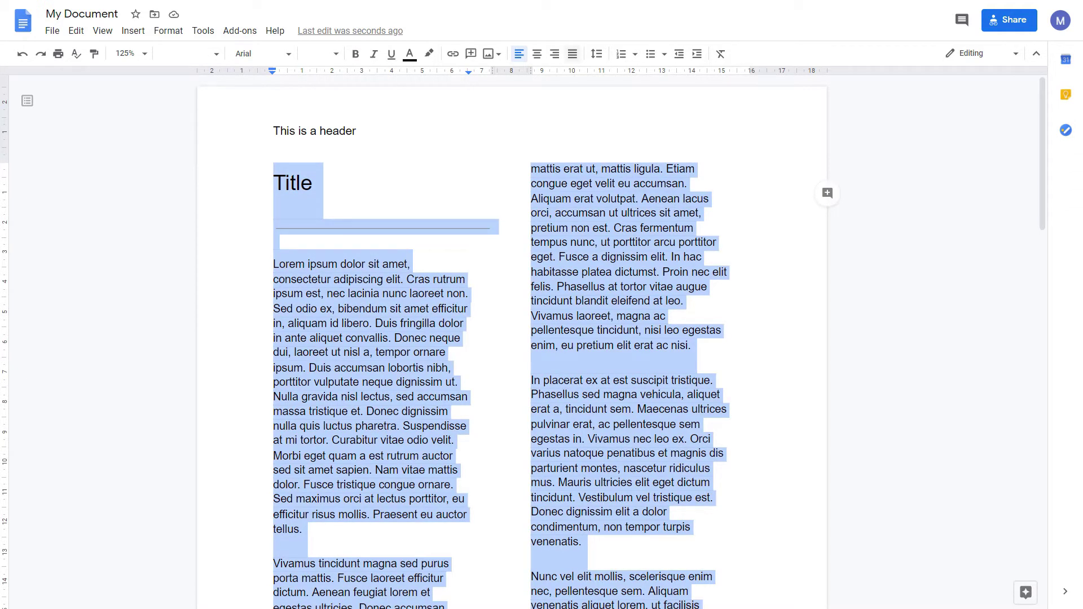
click(572, 54)
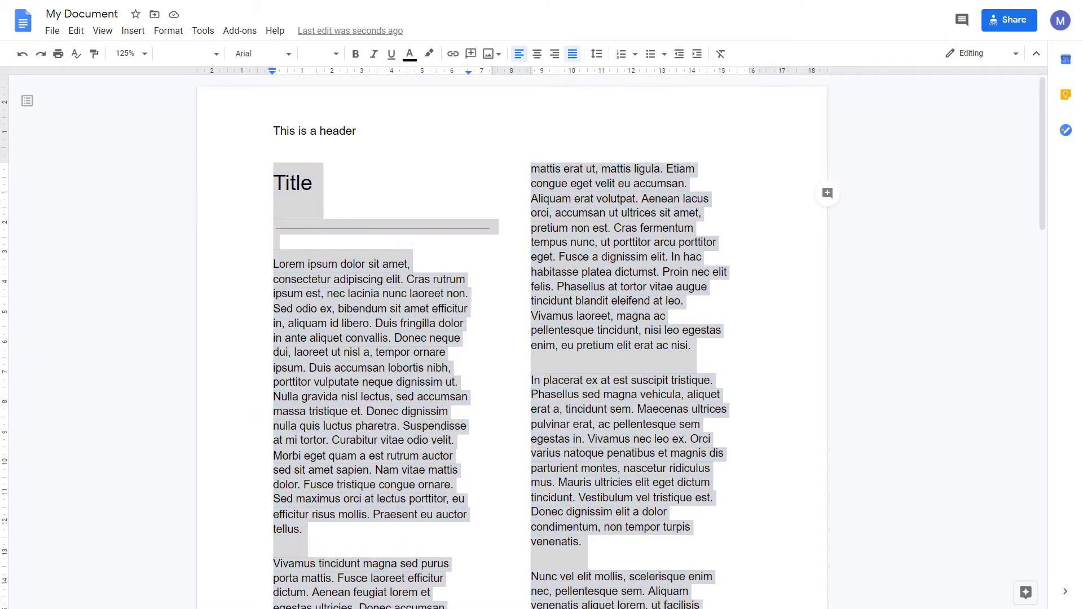
click(473, 352)
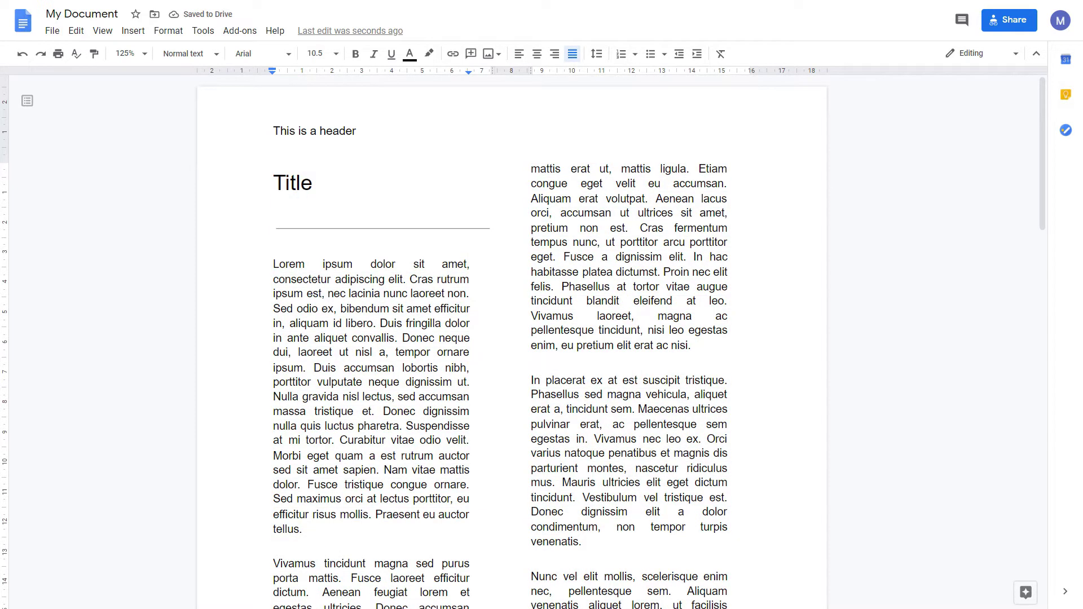
scroll(512, 338, down, 11)
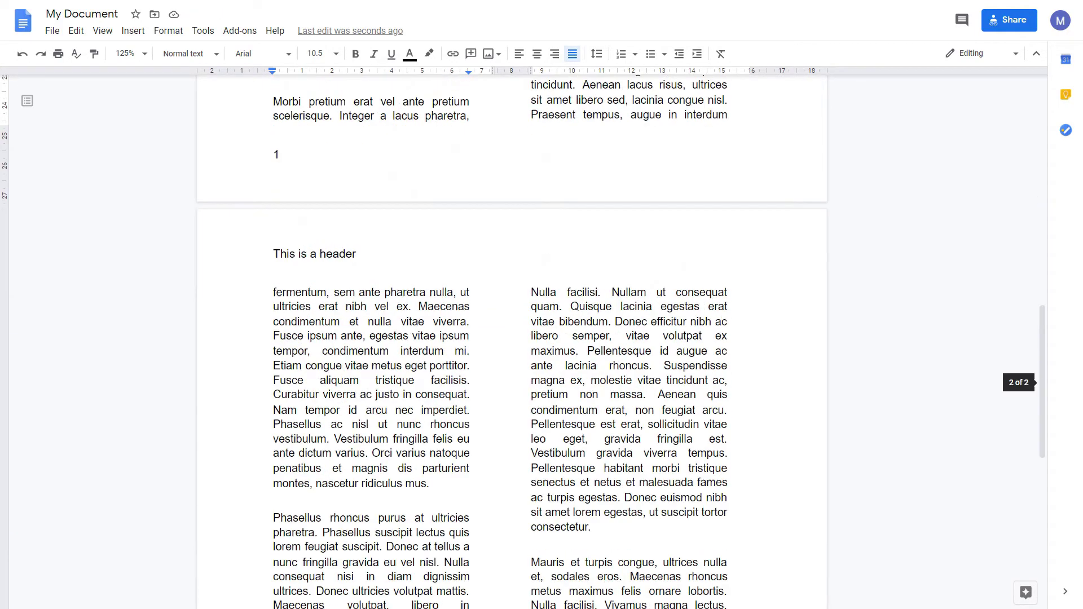
scroll(512, 338, up, 8)
scroll(512, 338, up, 3)
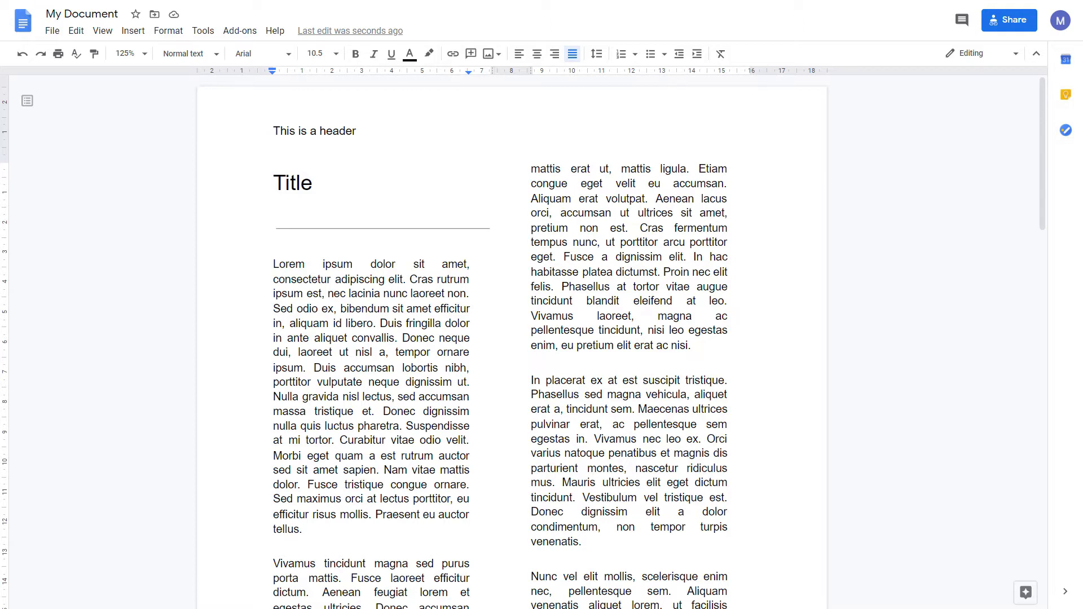
Step: Insert a page break after the paragraph ending in "venenatis." in the first page's second column
scroll(512, 338, down, 5)
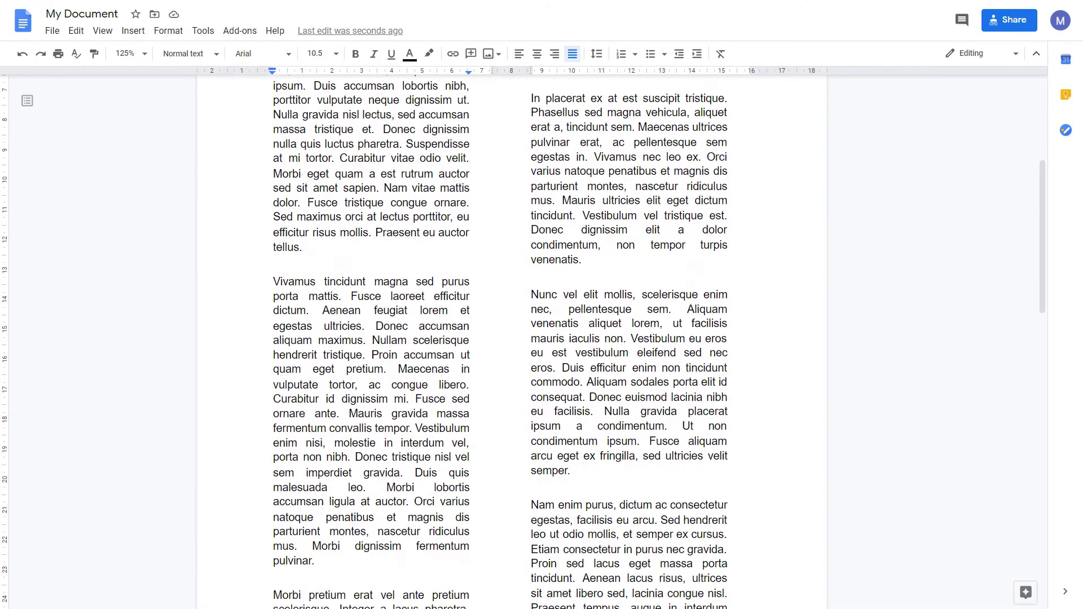
click(585, 264)
key(alt+i)
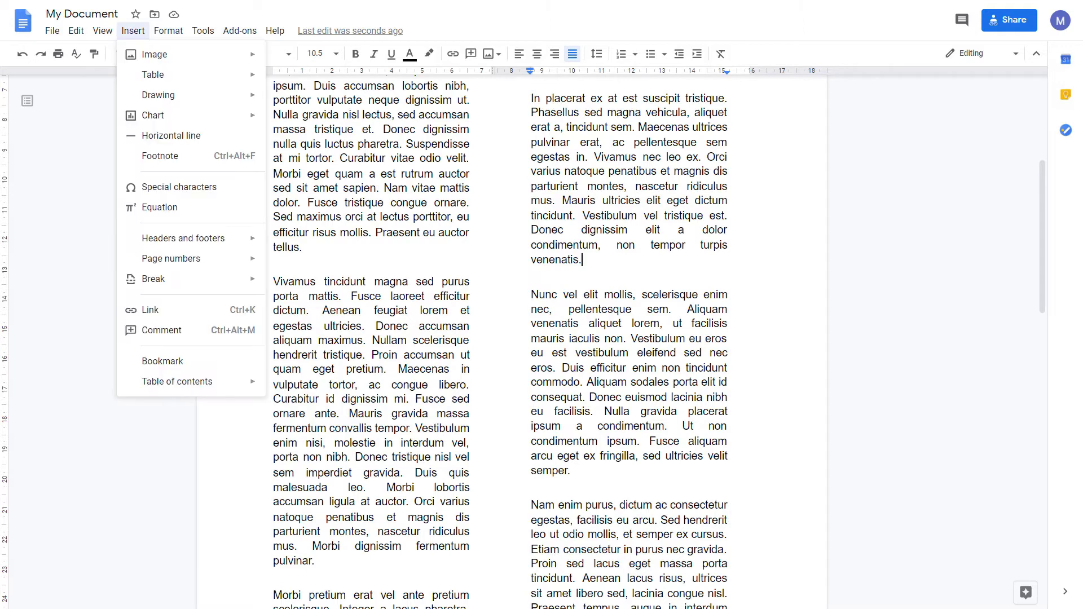
mouse_move(169, 279)
key(Down)
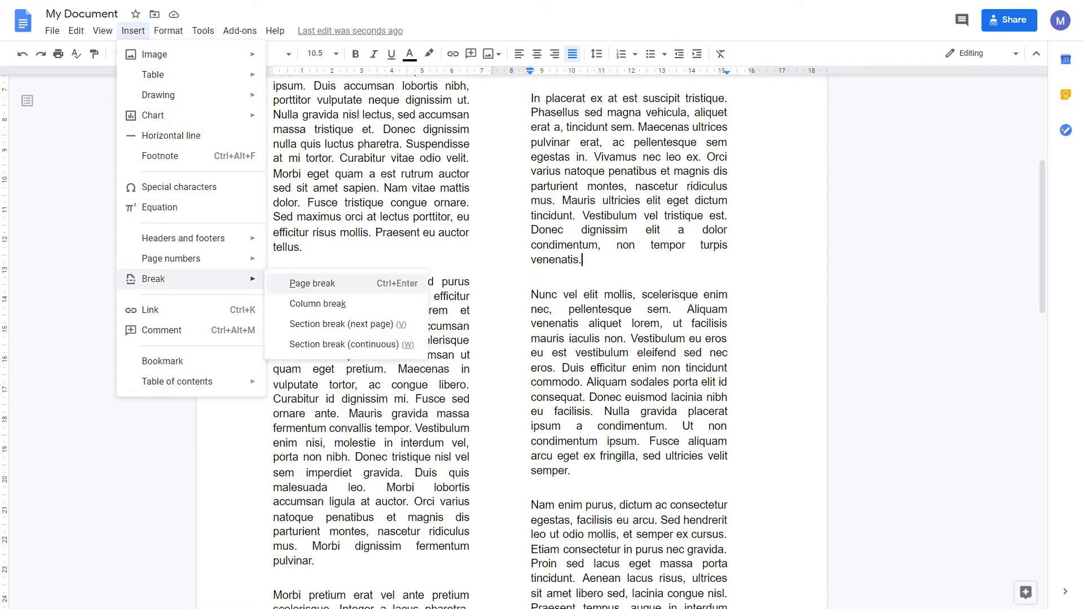
key(Return)
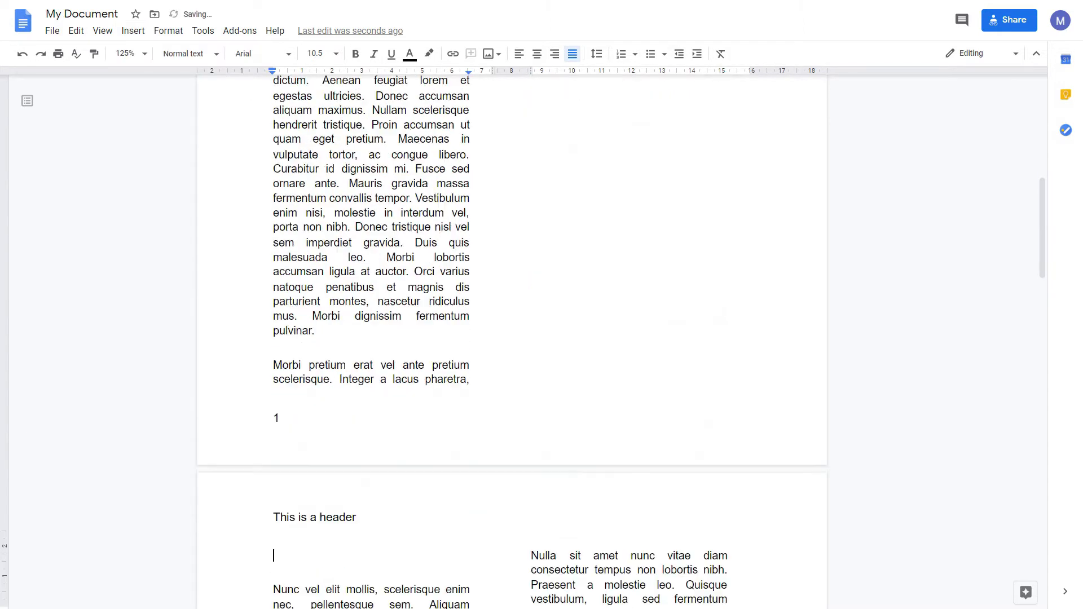
Step: Examine how the text flows across the pages and columns around the page break
scroll(512, 339, up, 3)
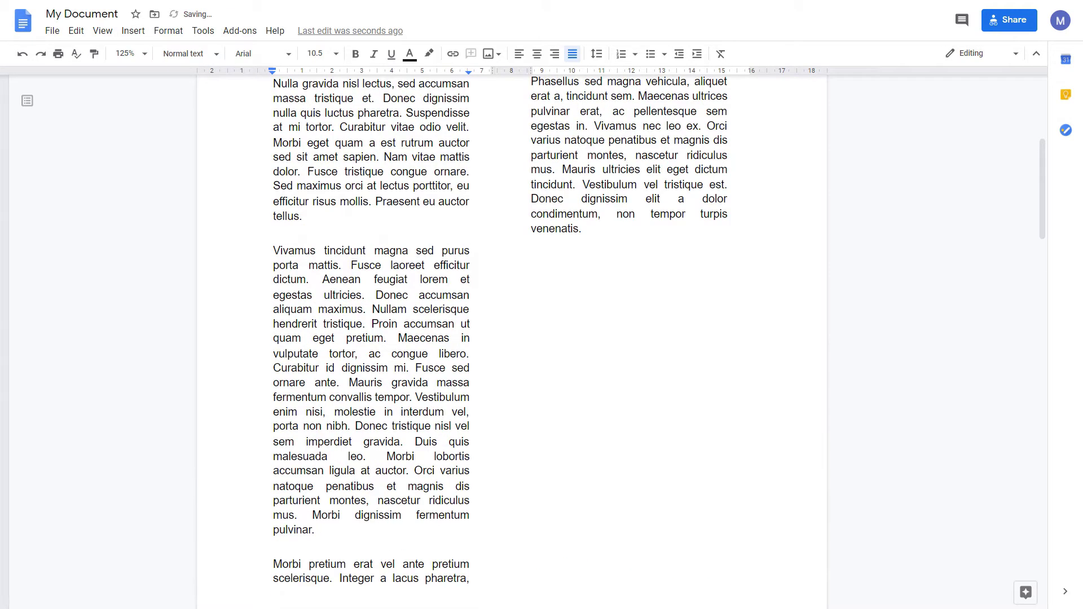
click(582, 229)
scroll(582, 228, down, 7)
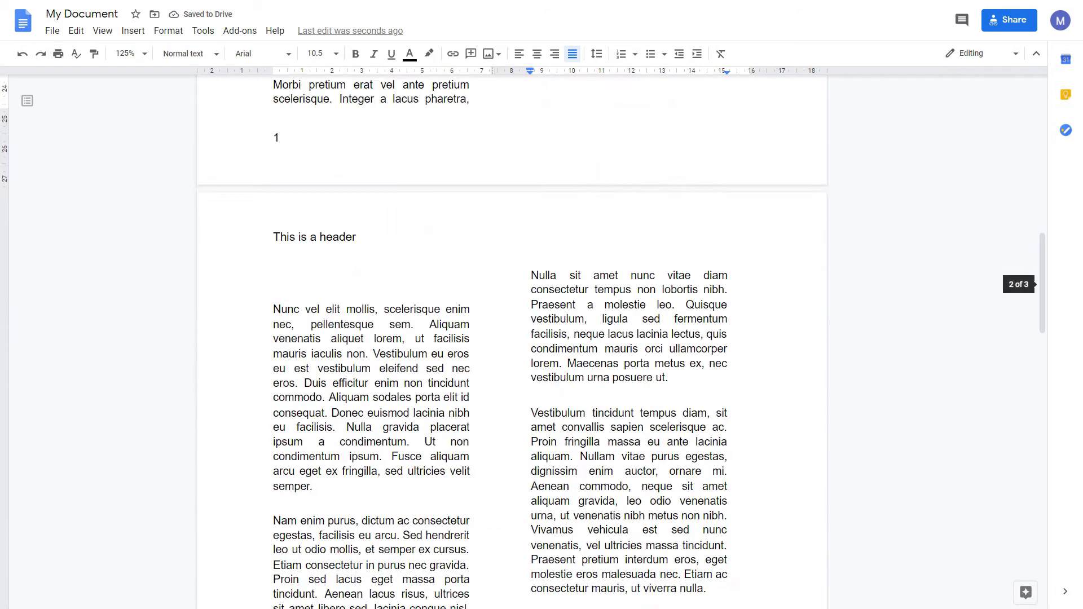
scroll(512, 339, down, 3)
scroll(511, 339, down, 5)
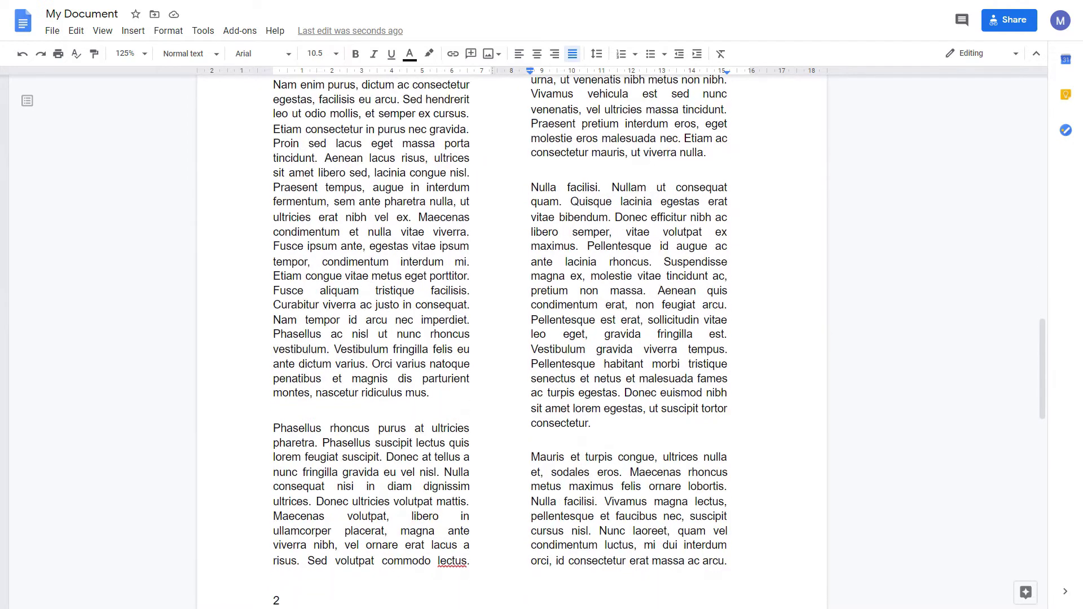
scroll(511, 338, down, 1)
scroll(512, 339, up, 15)
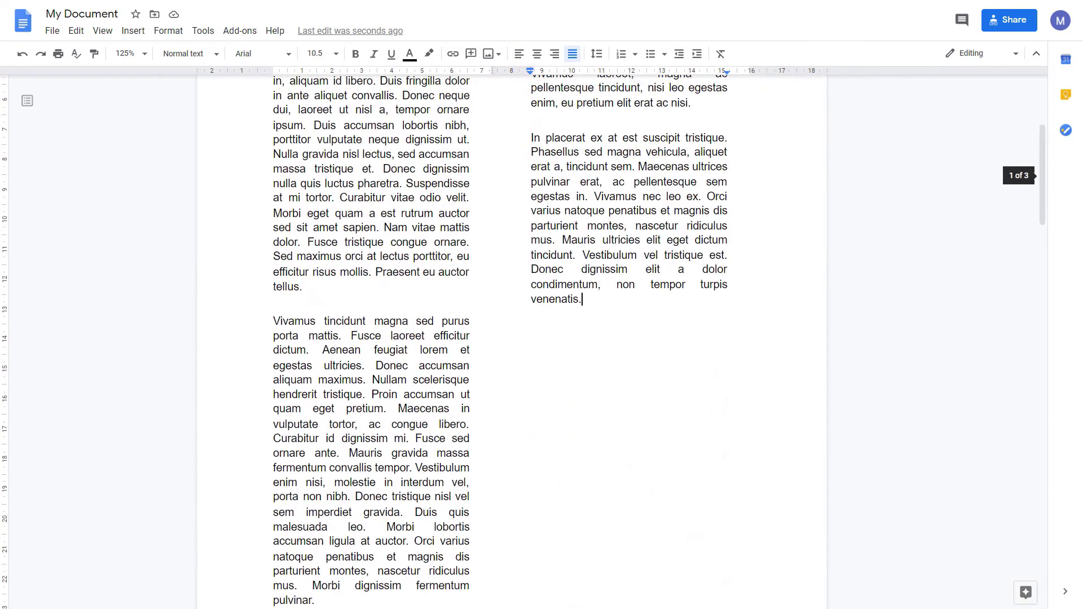
scroll(511, 339, up, 3)
scroll(512, 339, down, 2)
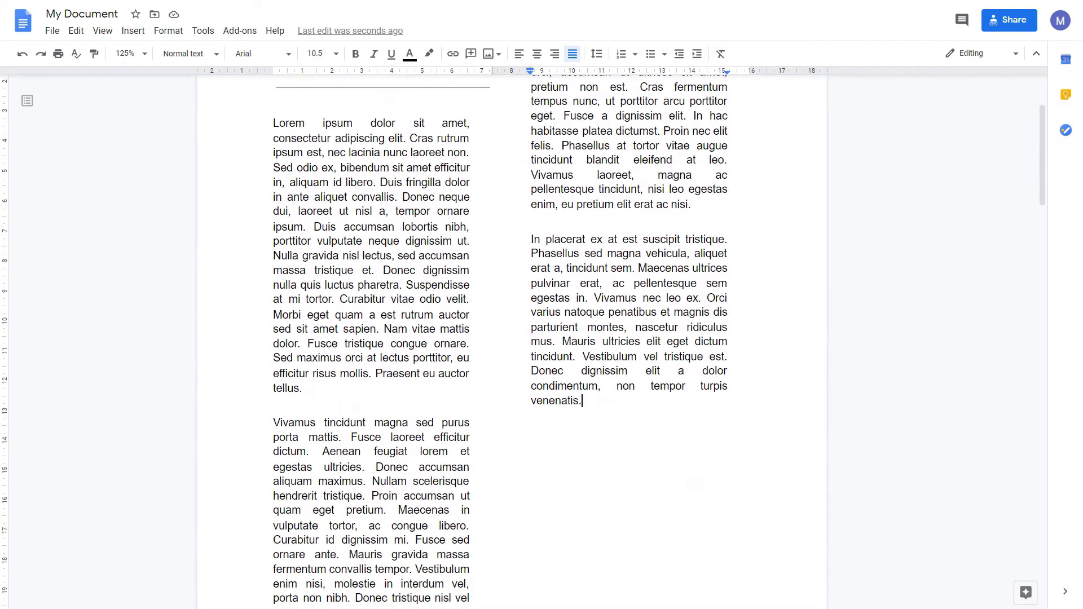
scroll(511, 339, down, 4)
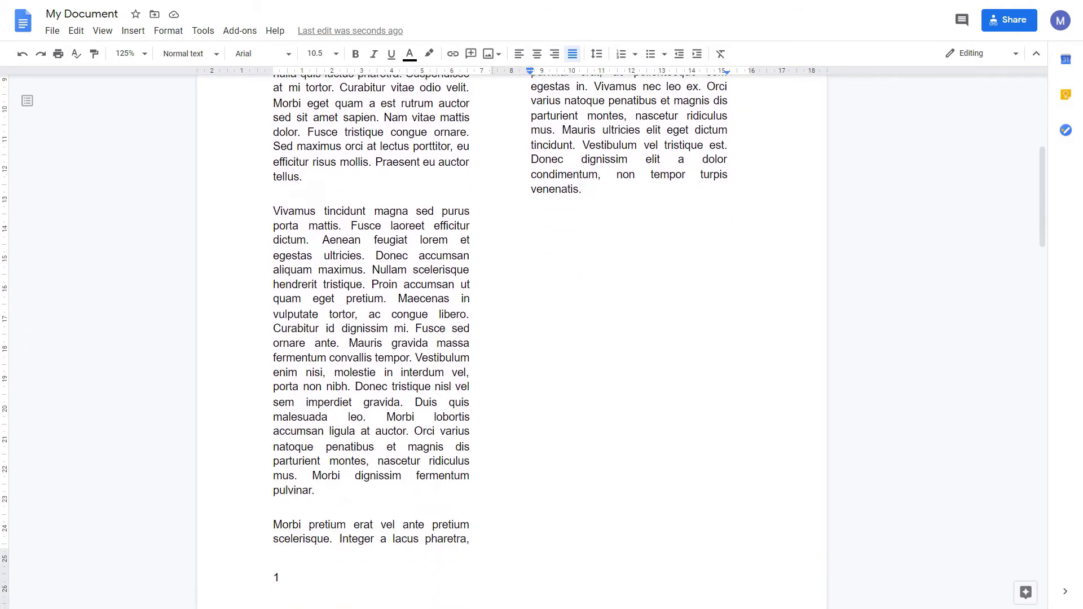
Step: Insert a column break after the paragraph ending in "pulvinar." in the first page's first column and check both columns
click(274, 491)
drag(273, 525, 473, 540)
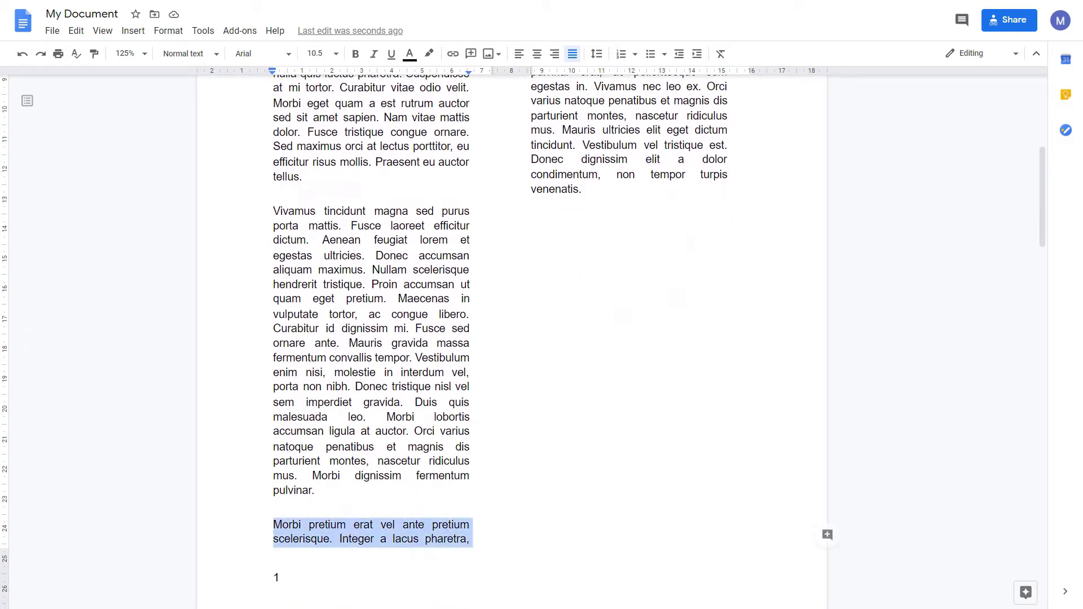
double_click(317, 490)
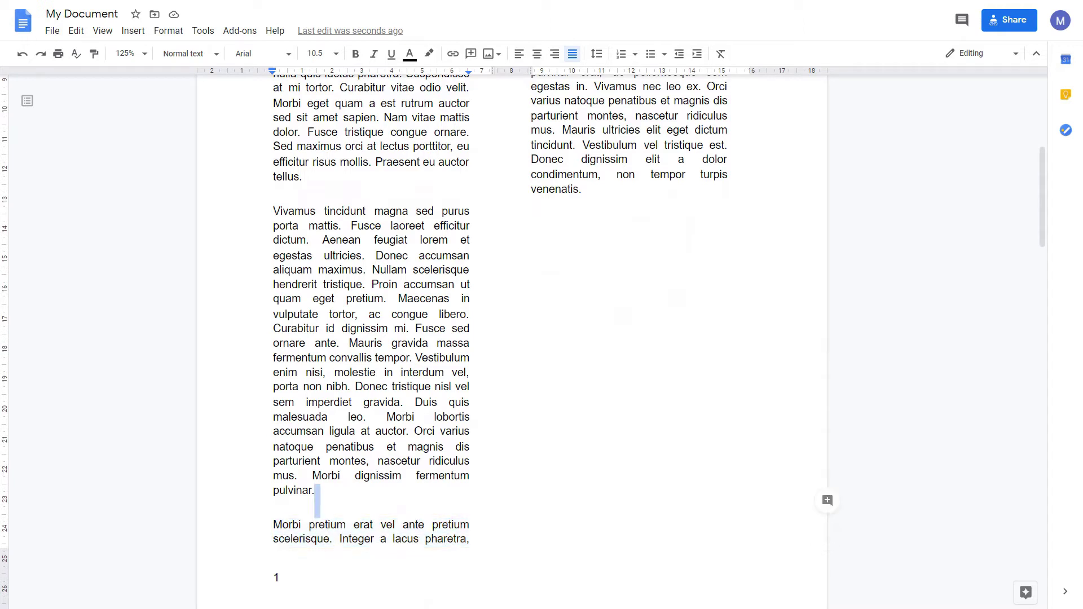
click(317, 490)
click(133, 31)
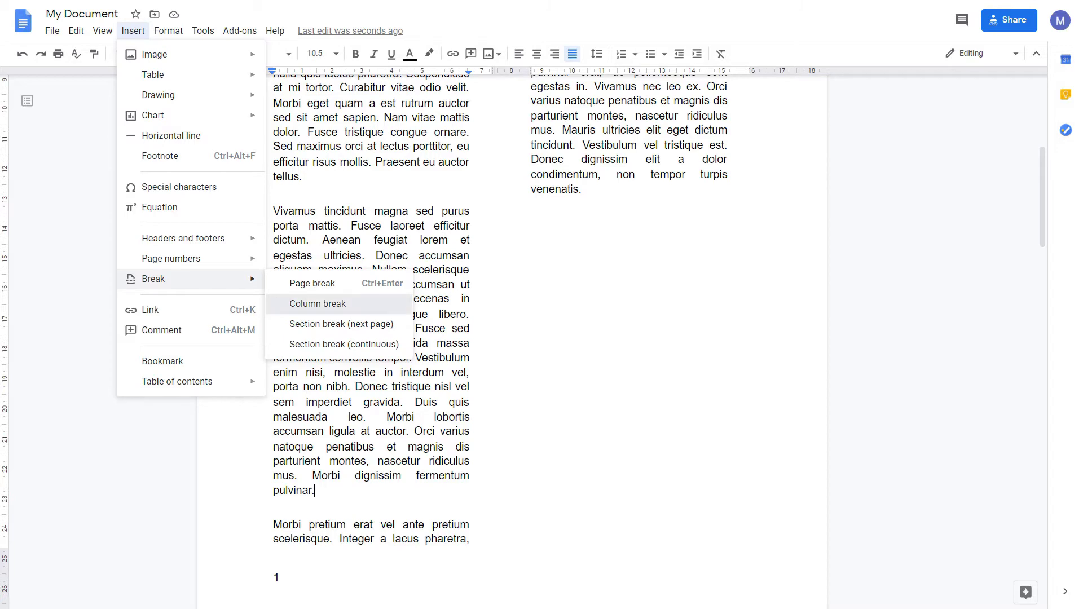
click(317, 303)
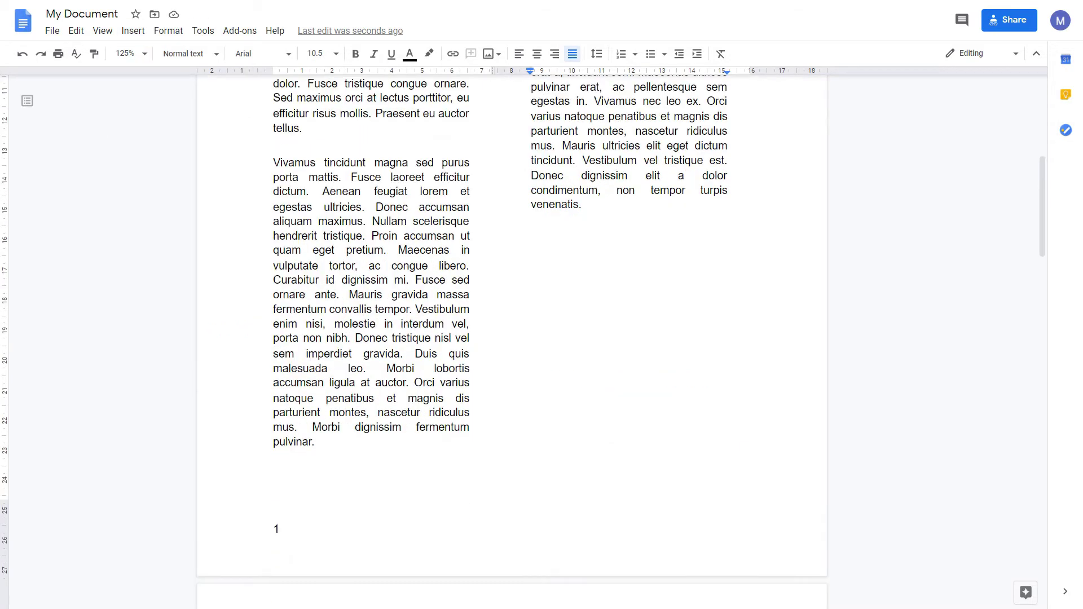
scroll(511, 339, up, 7)
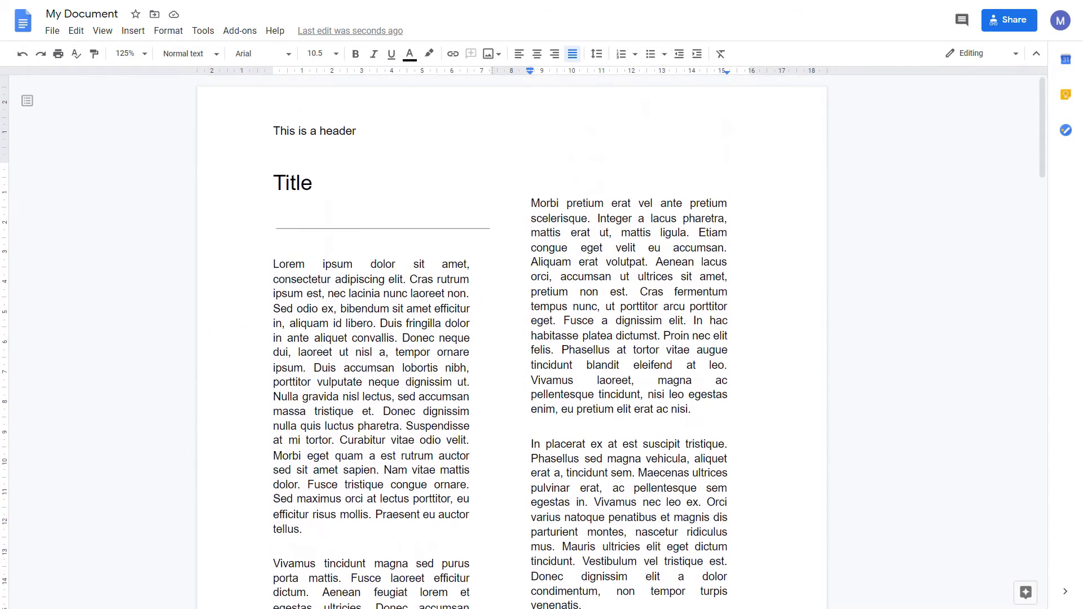
scroll(511, 339, down, 4)
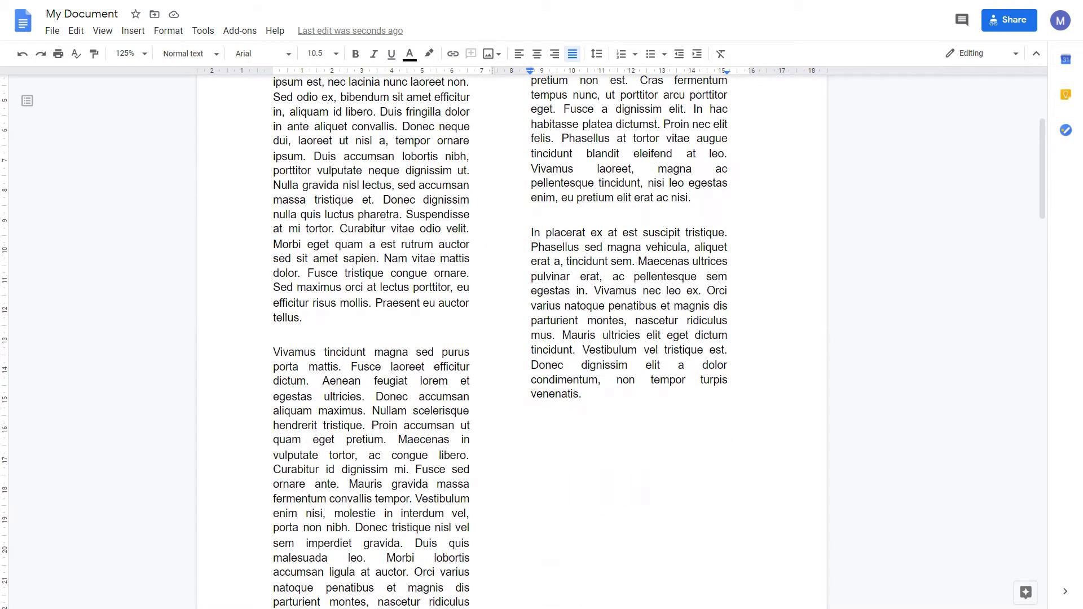
scroll(511, 339, up, 3)
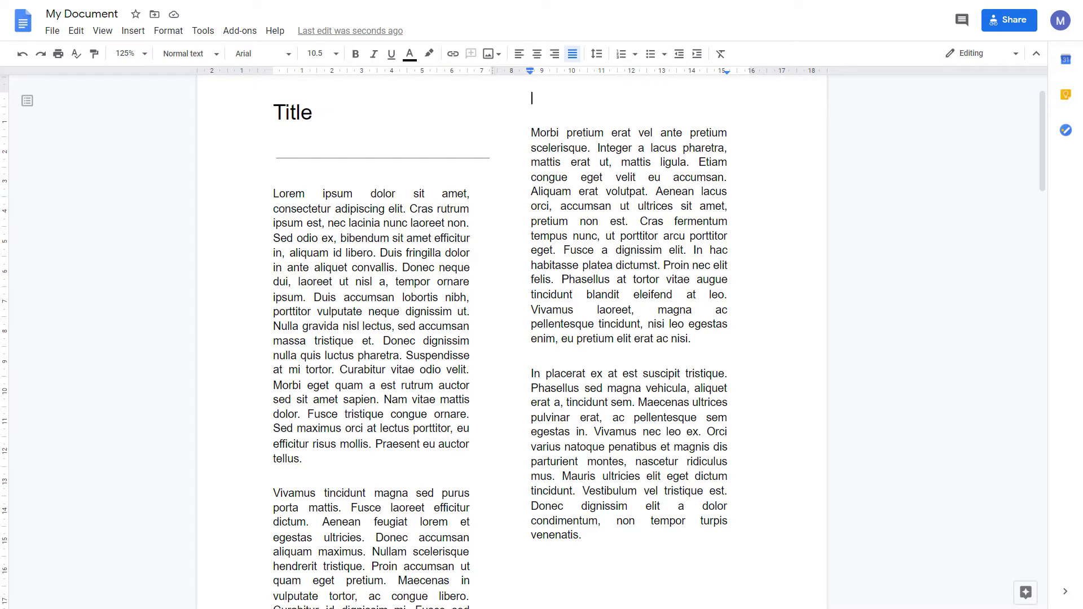
Step: Set the line spacing of the first paragraph, starting with "Lorem ipsum", to Double and review it
drag(274, 193, 307, 459)
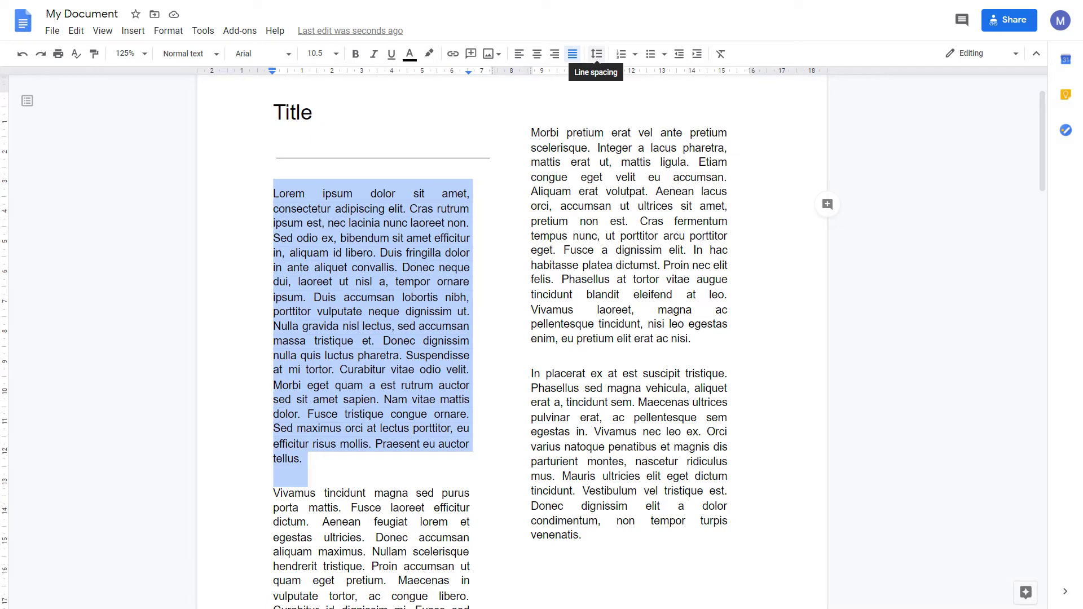
click(596, 53)
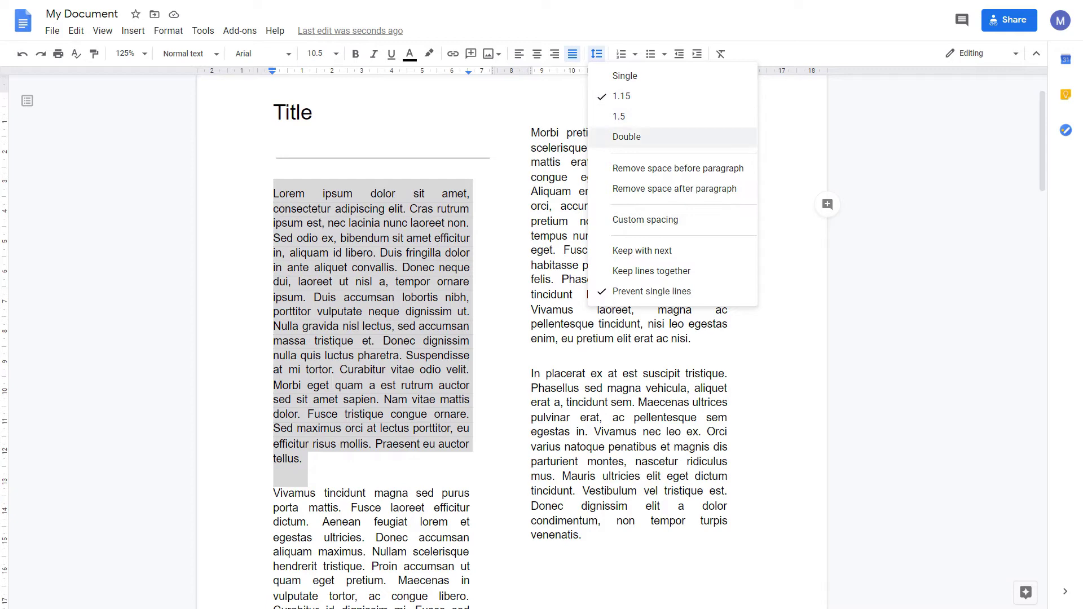
click(627, 137)
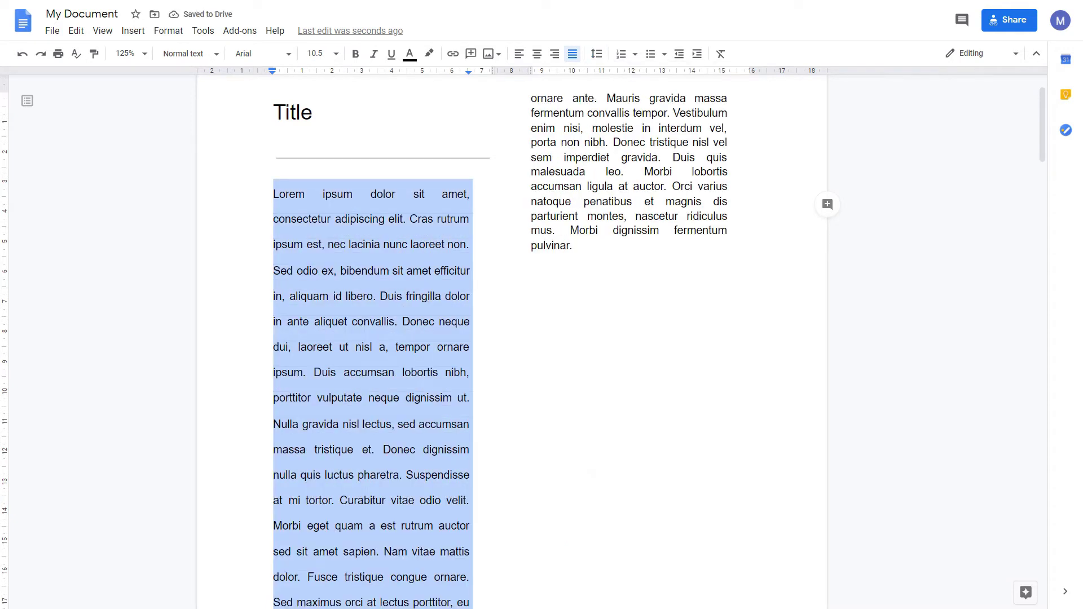
scroll(372, 339, down, 7)
scroll(373, 339, up, 4)
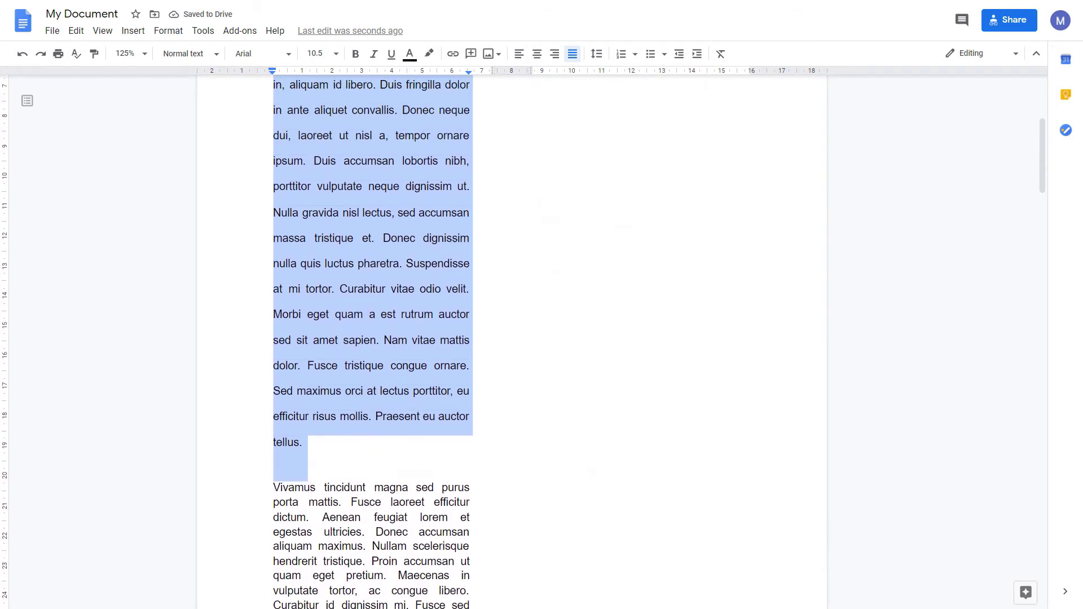
scroll(372, 339, up, 1)
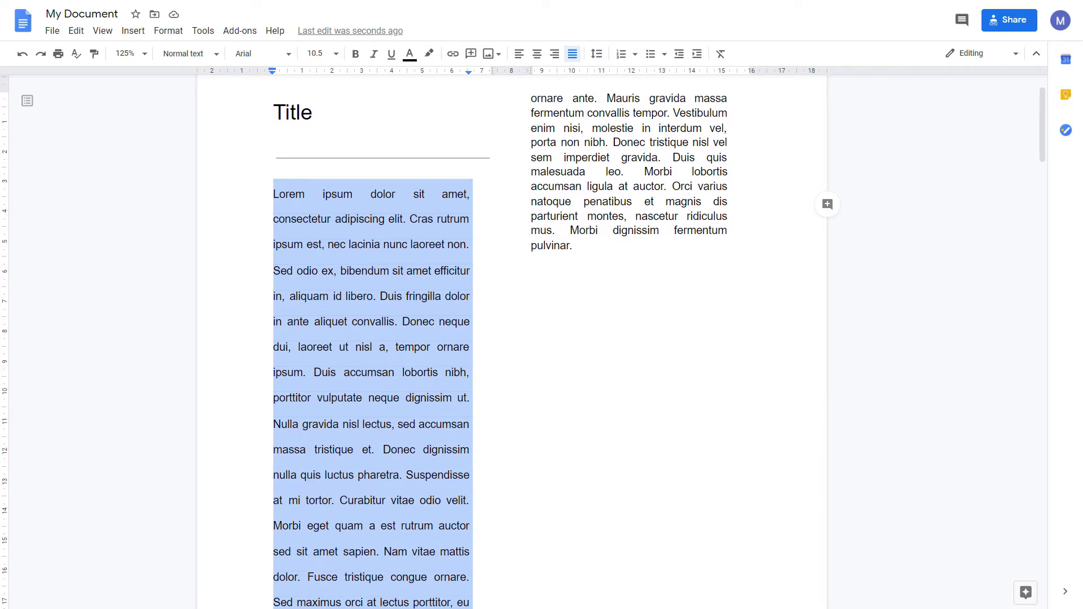
Step: Try 1.5 and Single line spacing on the first paragraph and return it to 1.15
click(596, 54)
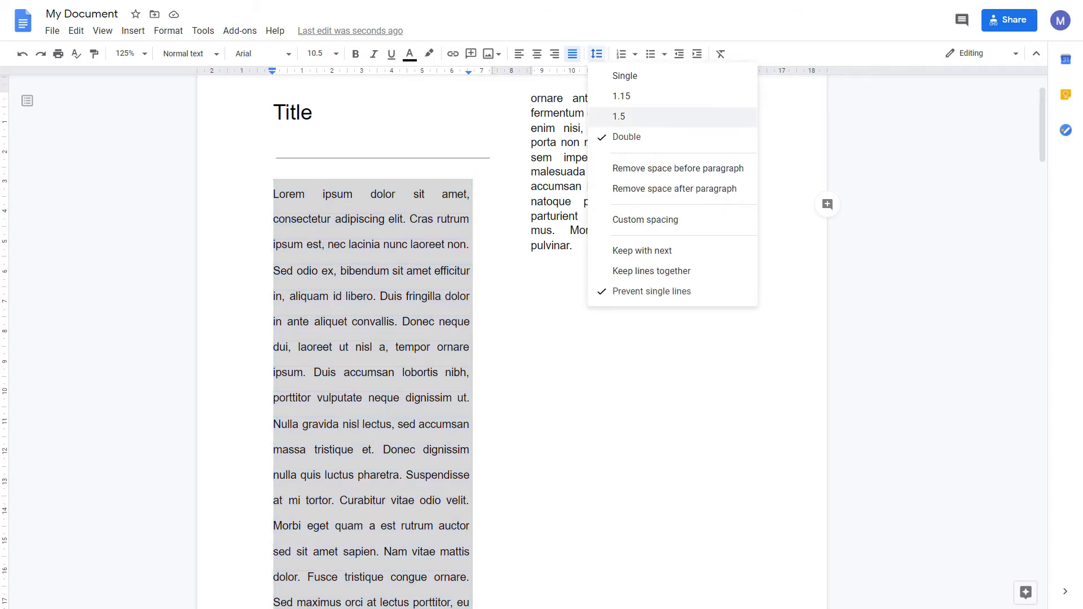
click(619, 116)
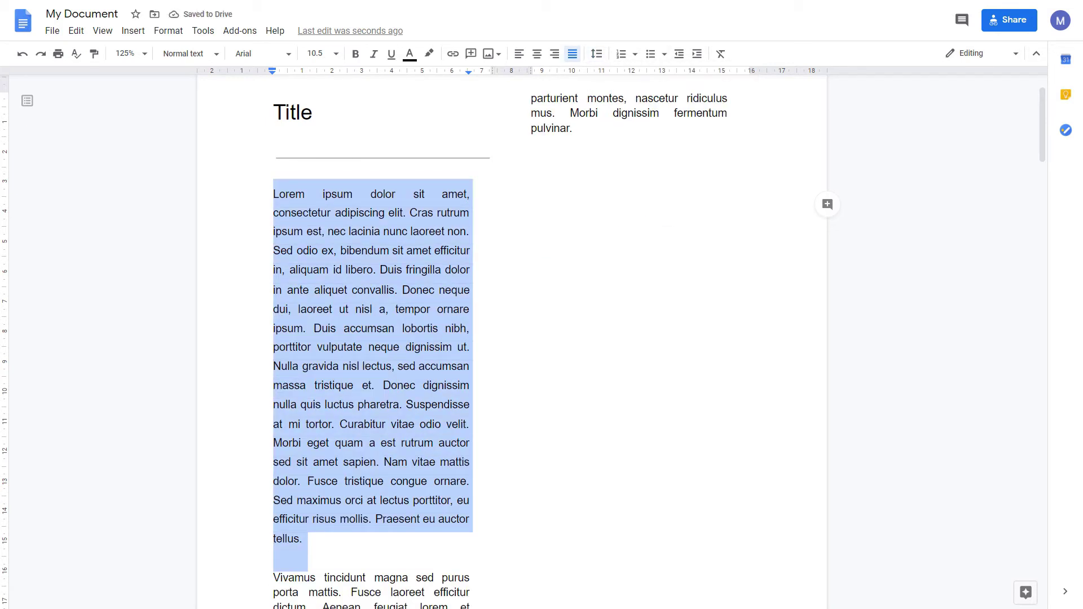
click(596, 53)
click(619, 75)
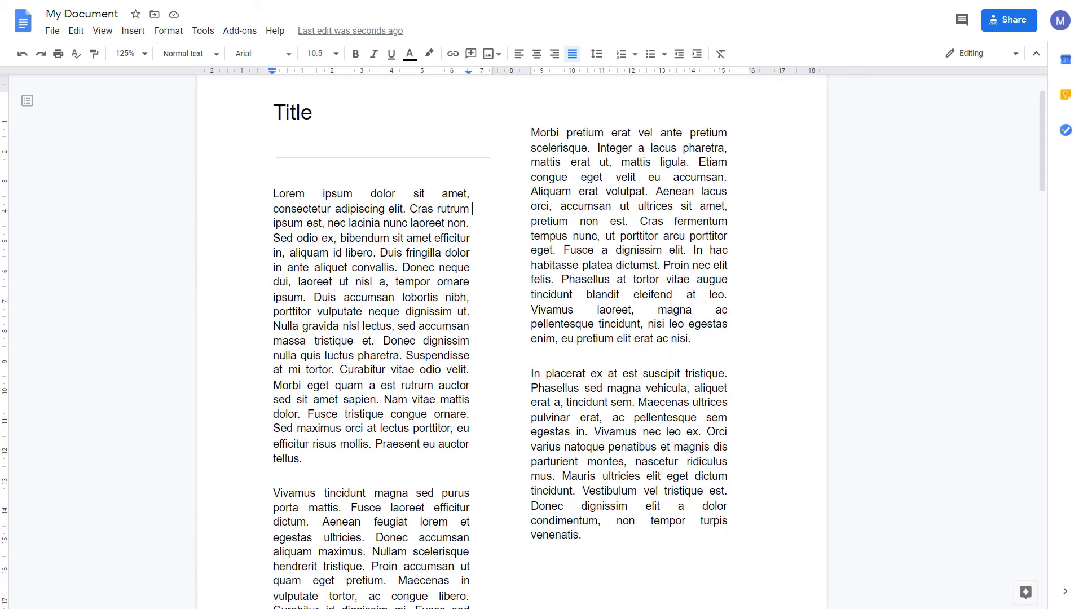
scroll(508, 339, down, 3)
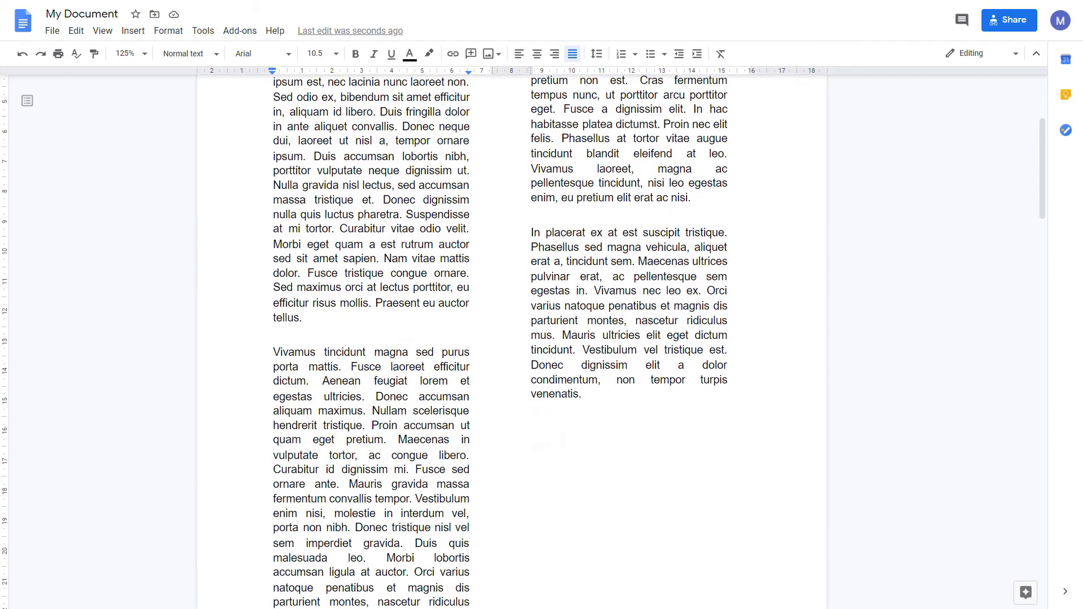
Step: Set the top, bottom, left and right page margins to 2 cm in the page setup
scroll(507, 338, up, 4)
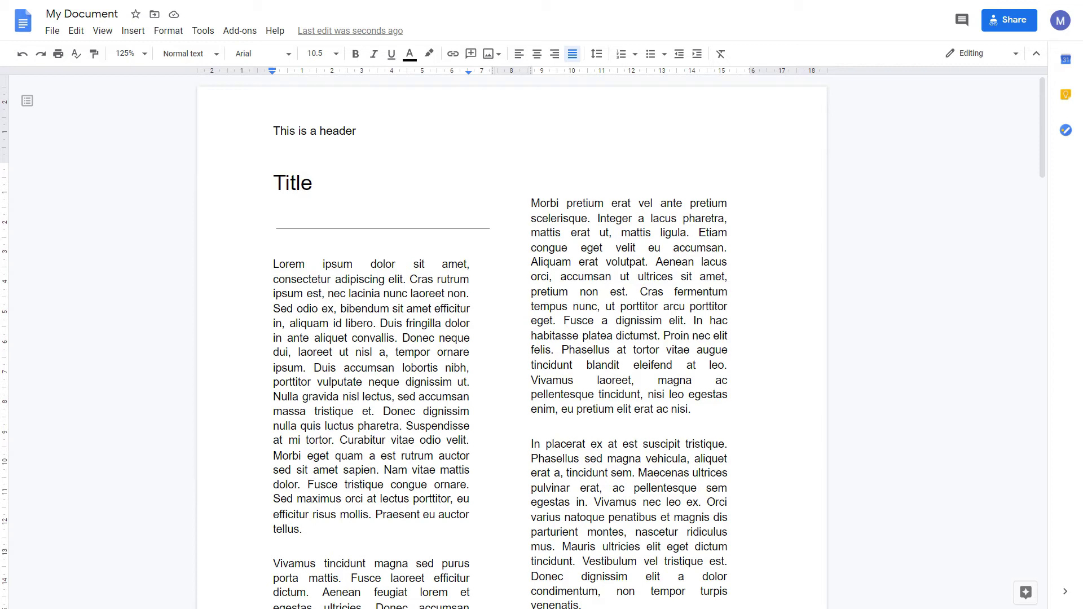
click(52, 31)
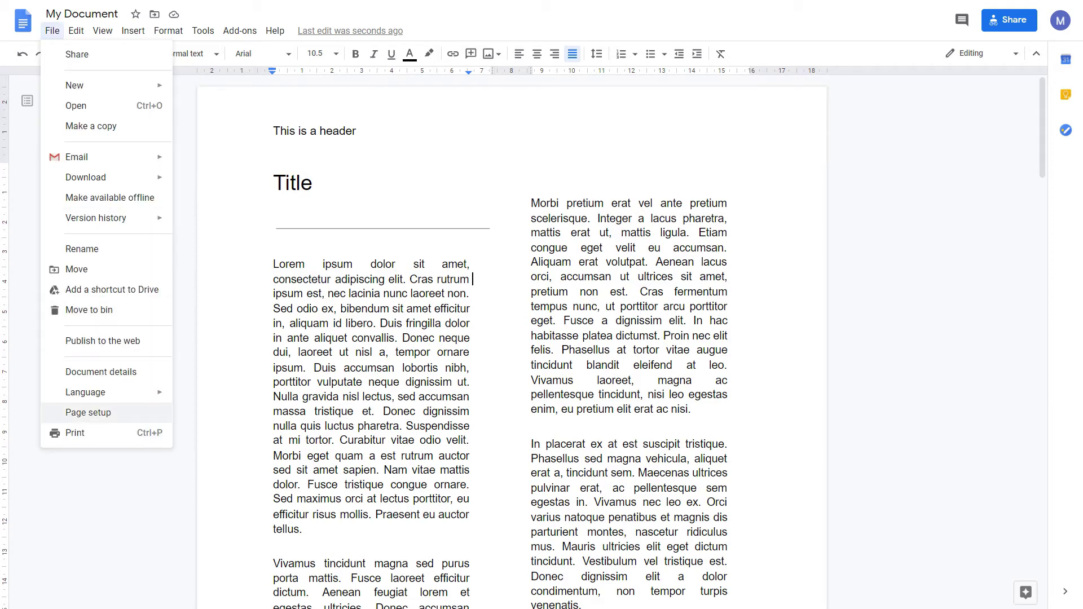
click(88, 412)
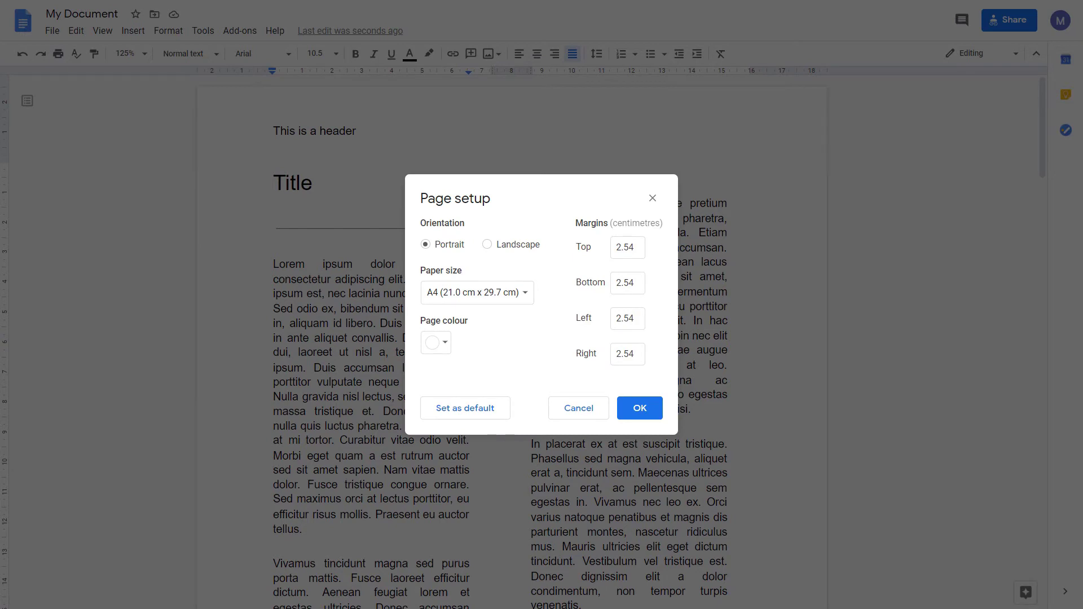
drag(635, 248, 621, 283)
key(BackSpace)
key(BackSpace)
key(Tab)
text(2)
key(Tab)
text(2.)
key(Tab)
Step: Choose Landscape orientation and the A3 (29.7 cm x 42.0 cm) paper size for the document
click(487, 244)
click(477, 292)
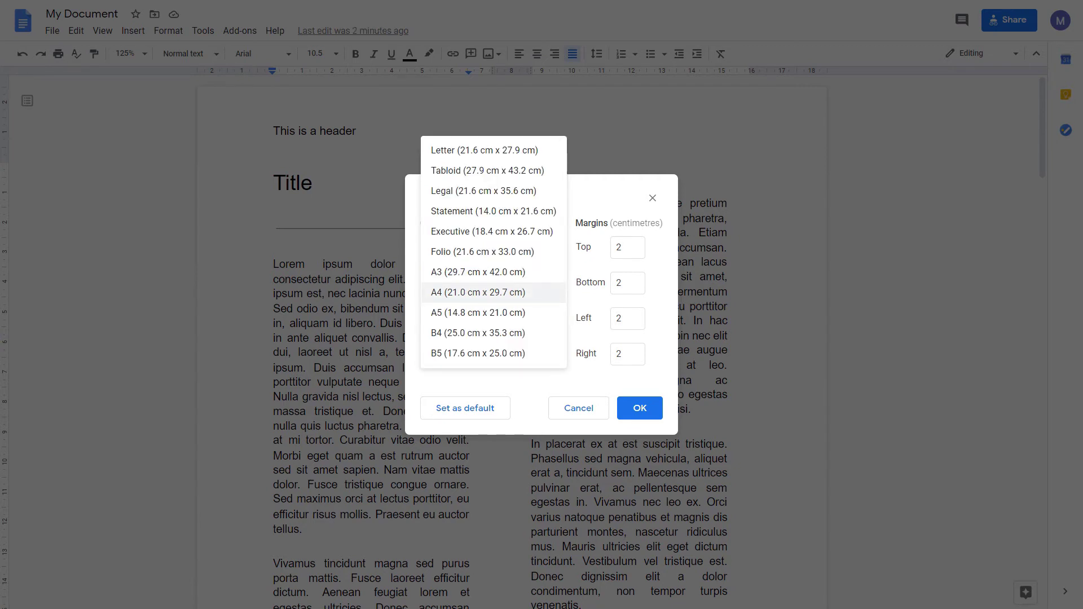
key(Up)
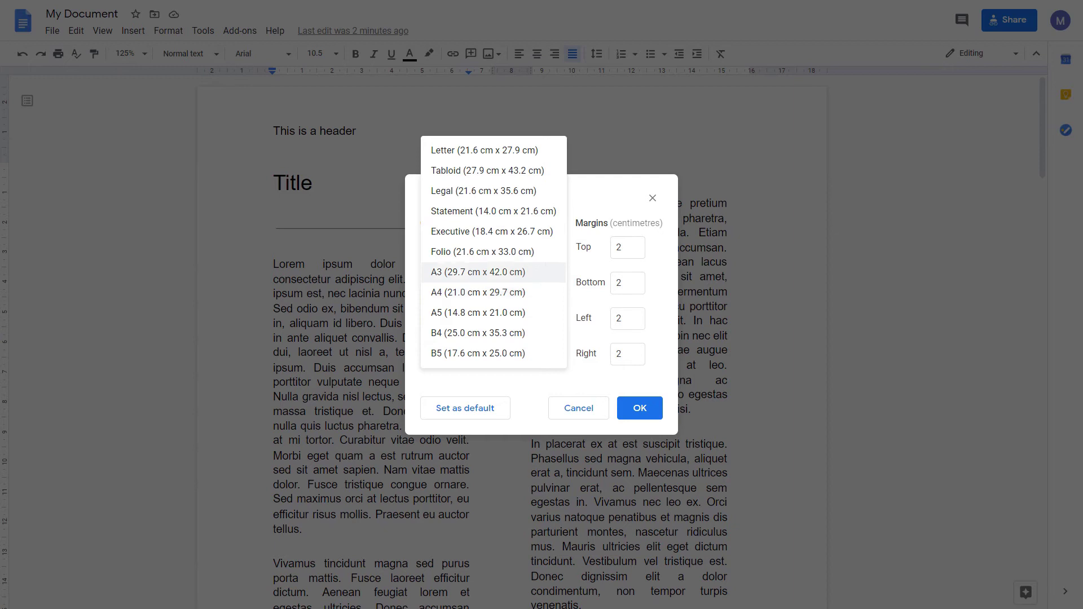
key(Return)
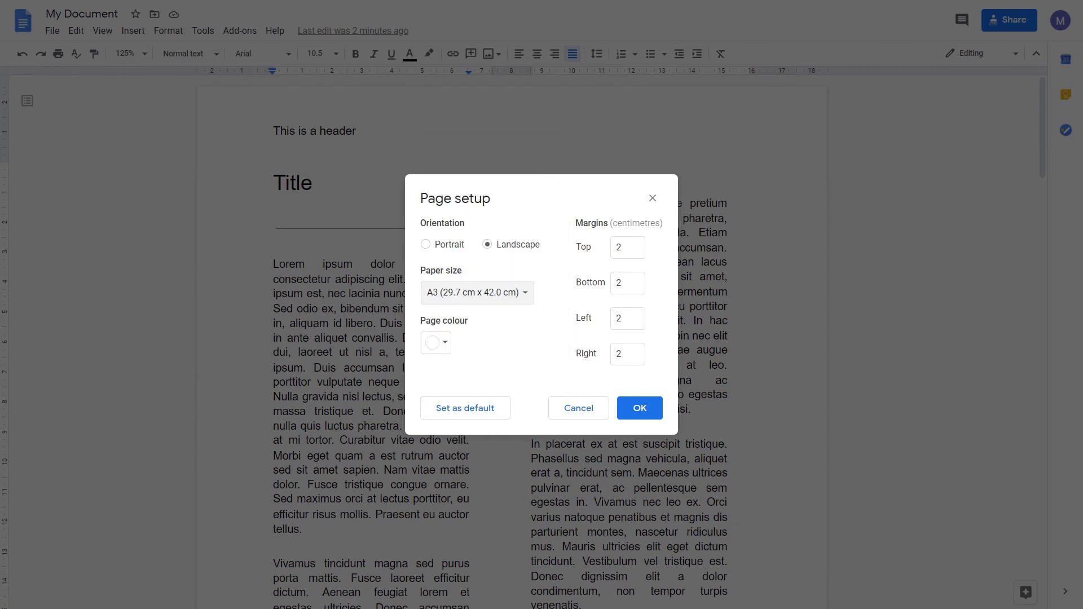
Step: Set the page colour to light blue and apply the page setup
click(436, 343)
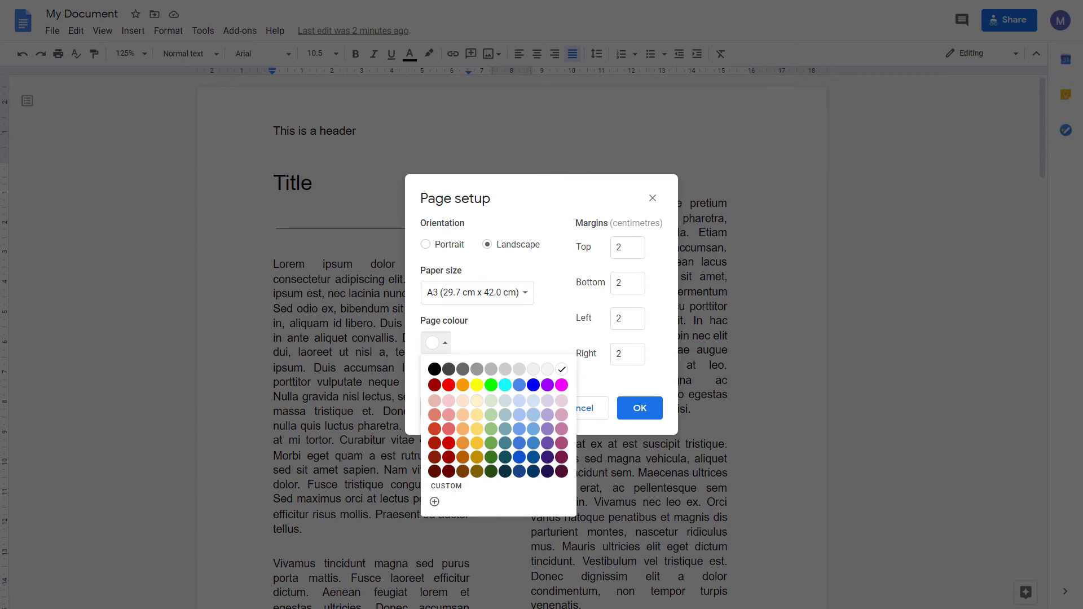
click(533, 415)
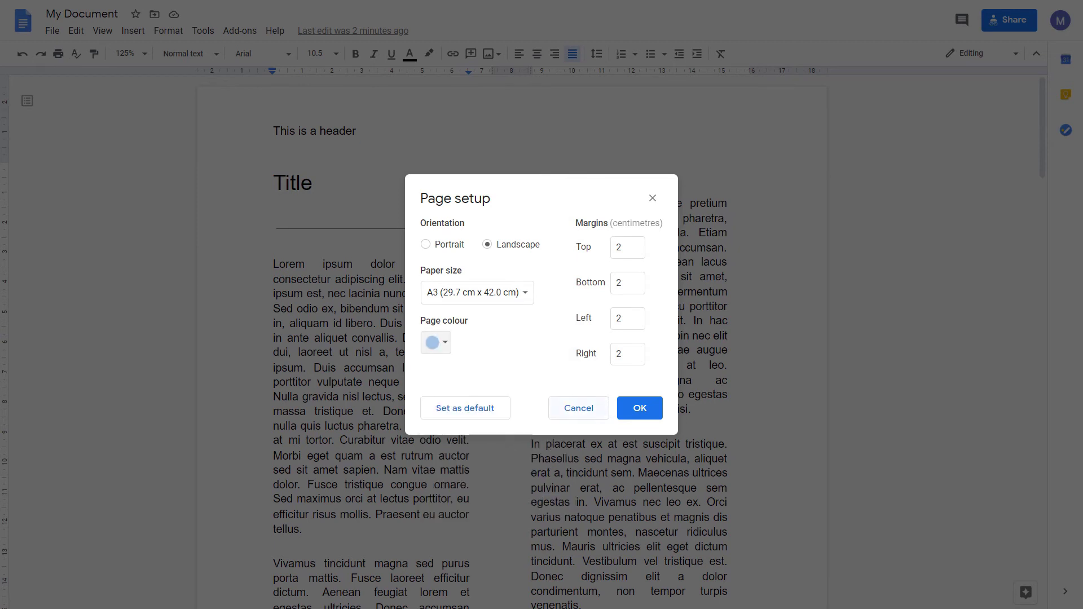
key(Tab)
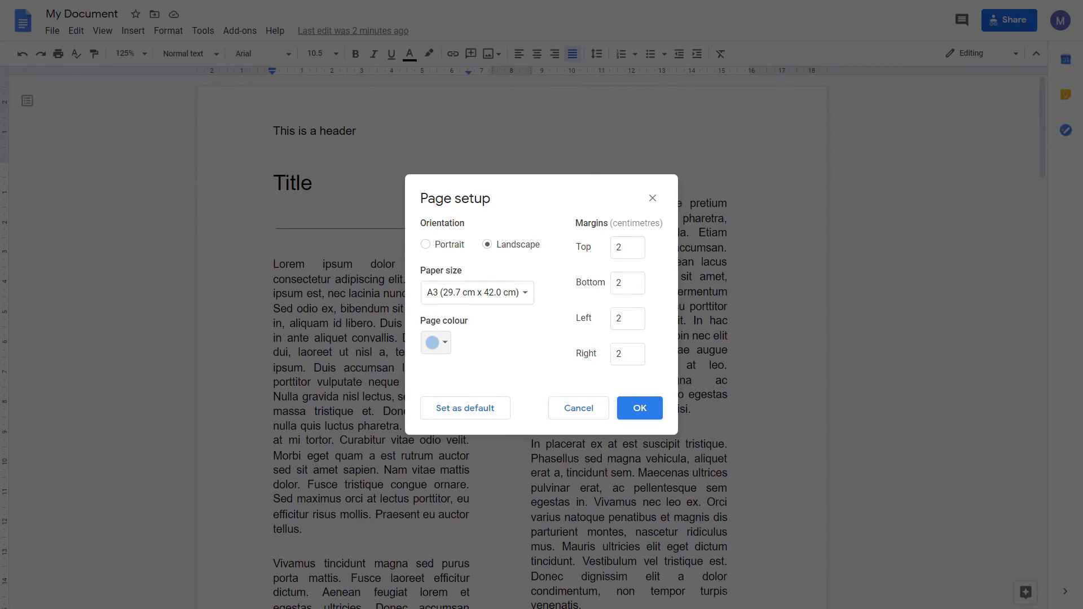
key(Return)
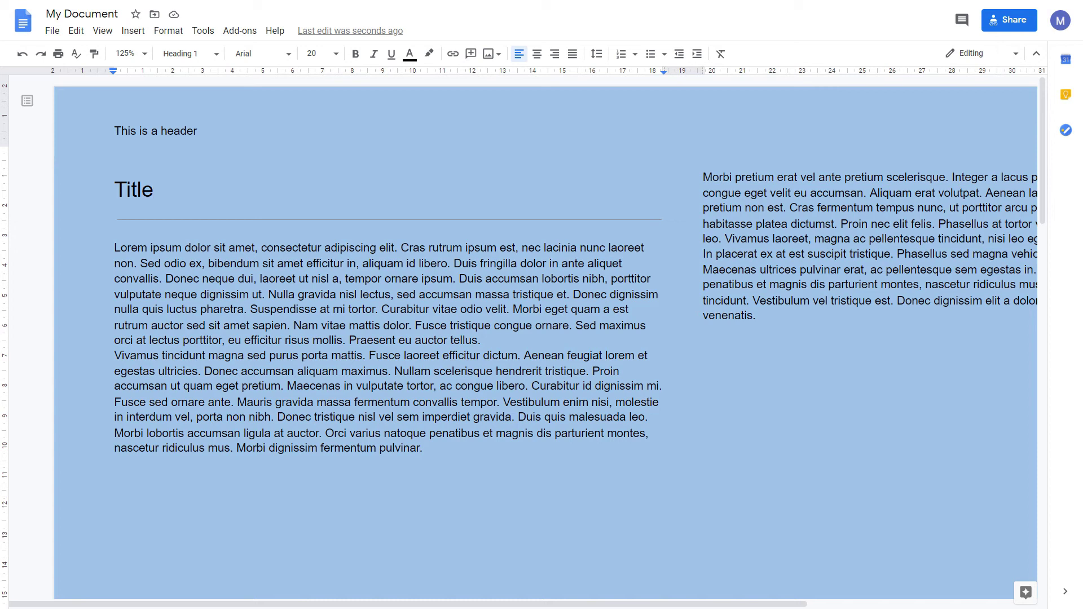
Step: Format the two first-column paragraphs, from "Lorem ipsum" to "pulvinar.", in the Impact font at size 12
drag(424, 449, 115, 248)
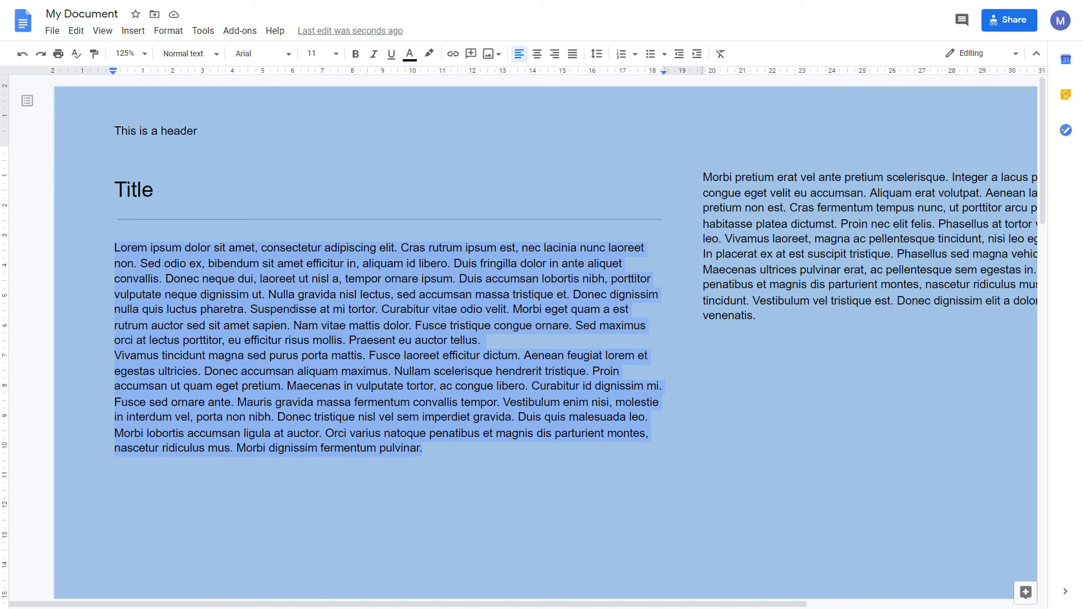
click(316, 53)
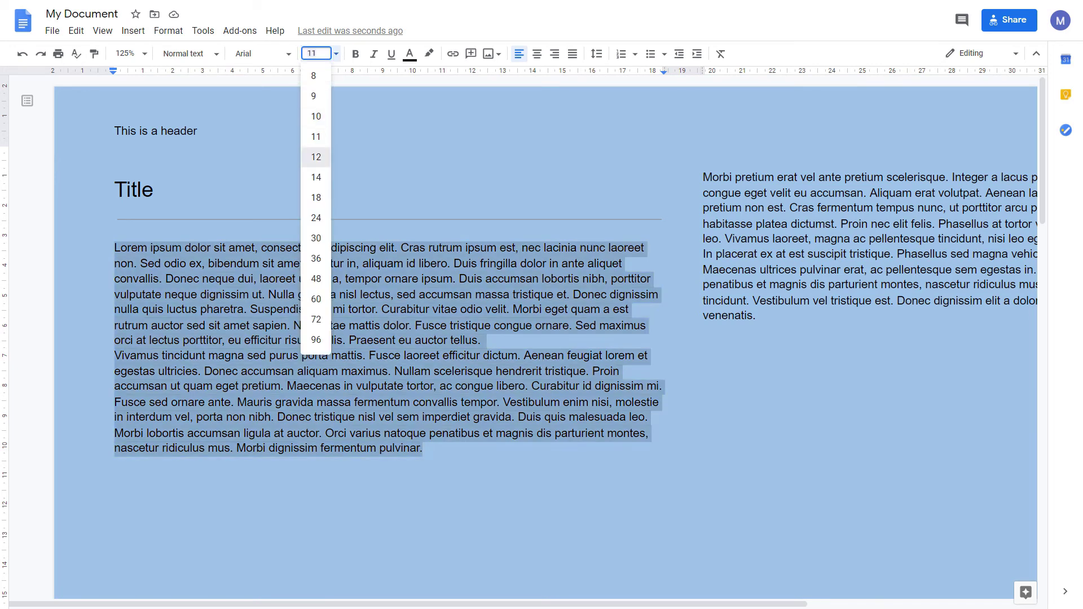
click(315, 157)
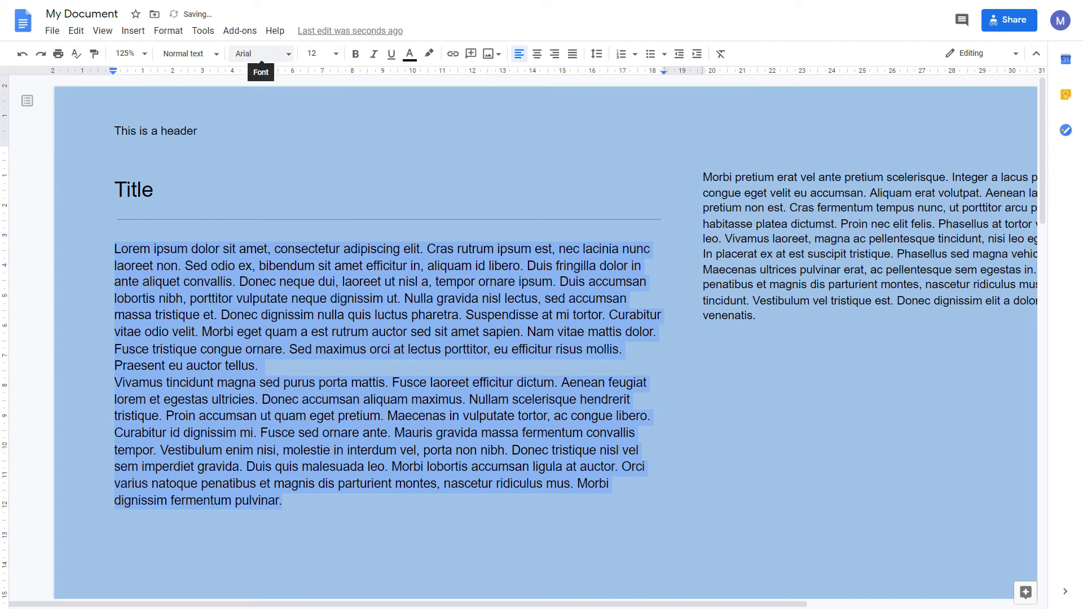
click(262, 54)
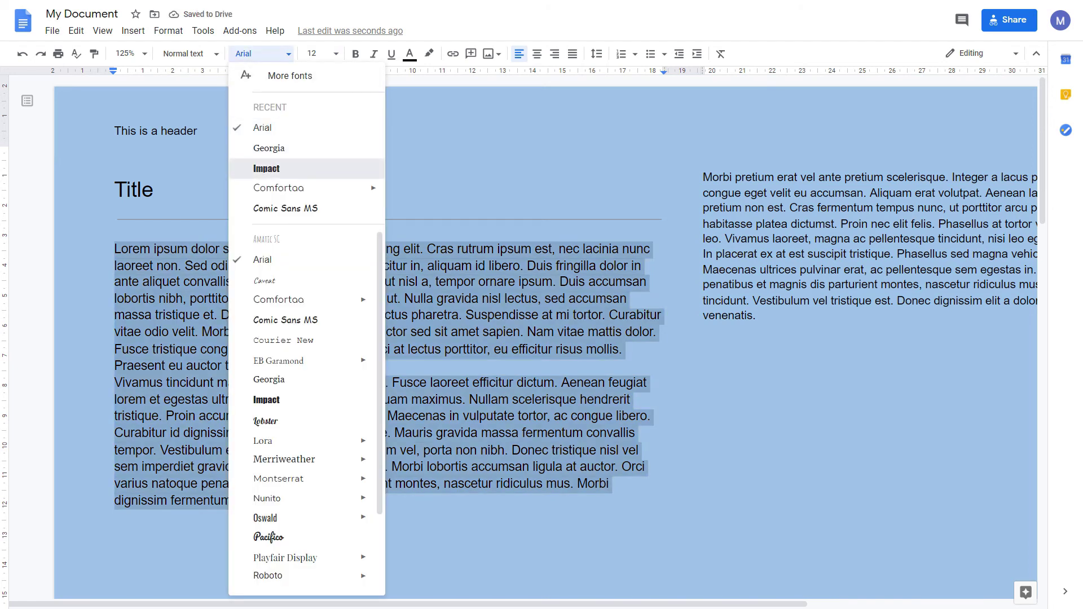
click(267, 168)
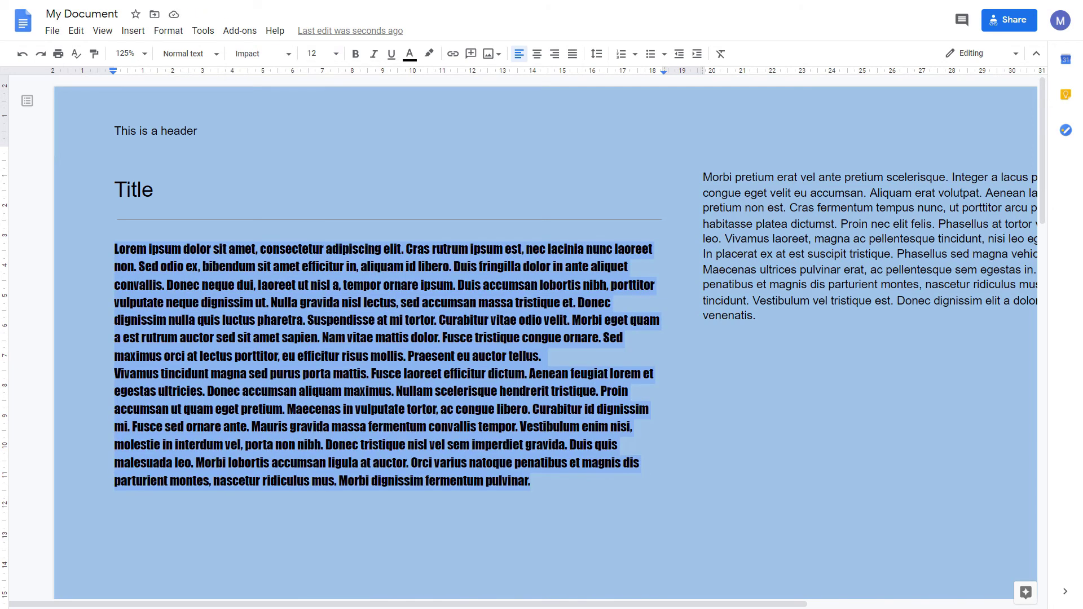
Step: Try bold, italic and underline in turn on the two first-column paragraphs, removing each style again
click(355, 54)
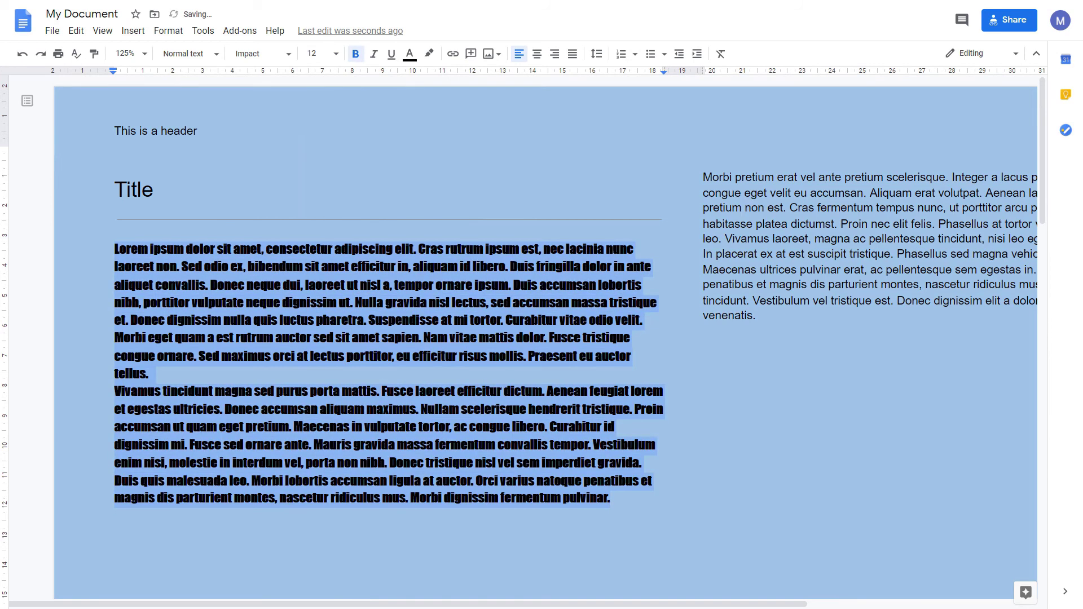
key(ctrl+b)
key(ctrl+i)
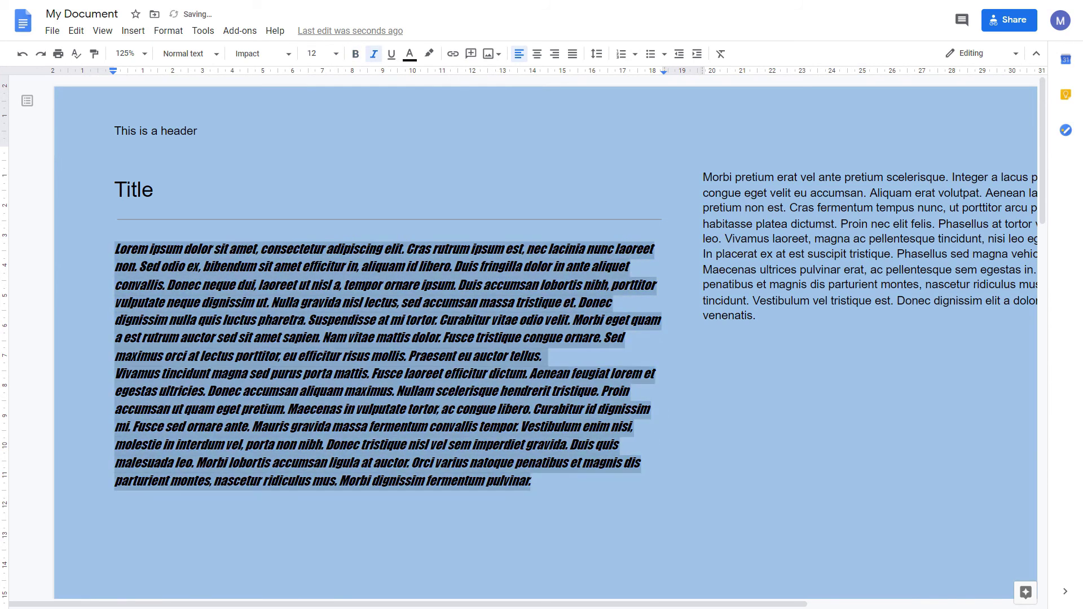
key(ctrl+i)
key(ctrl+u)
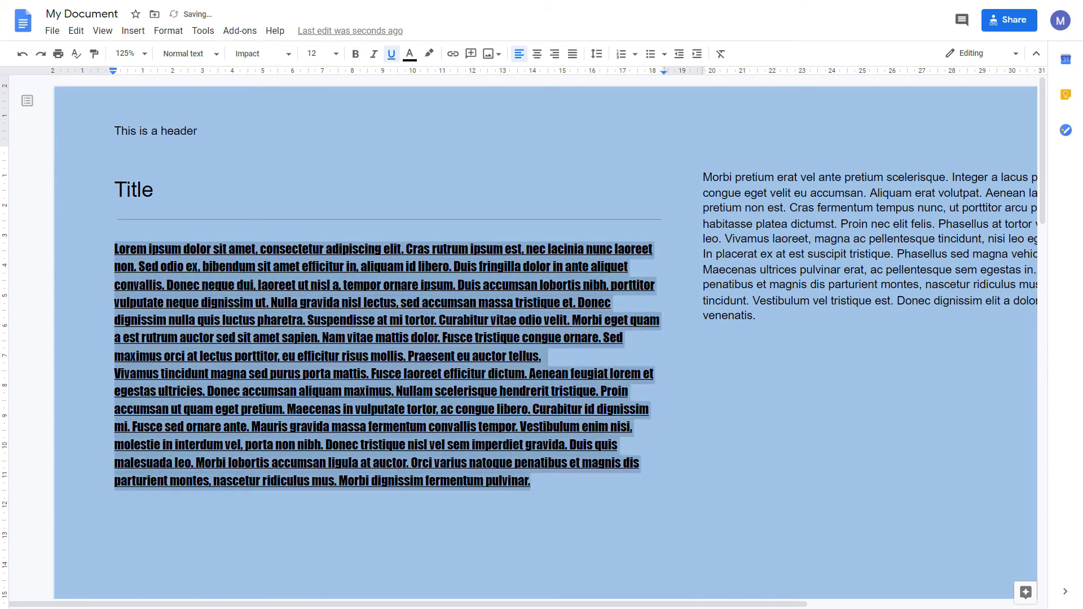
click(391, 53)
Step: Colour the text of the two first-column paragraphs white, highlight it in yellow and deselect it
click(409, 54)
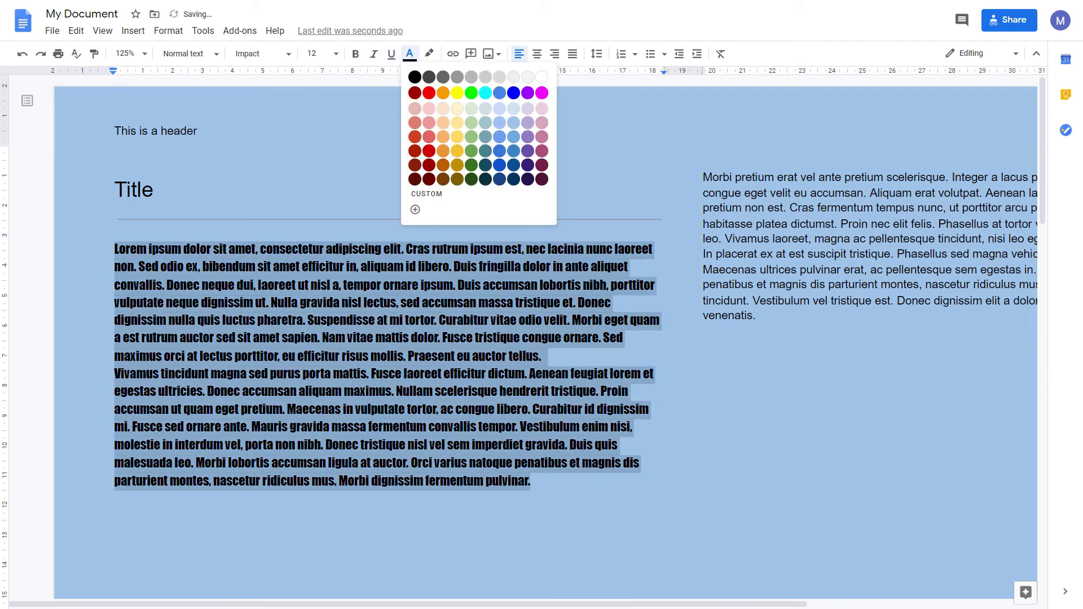
click(541, 77)
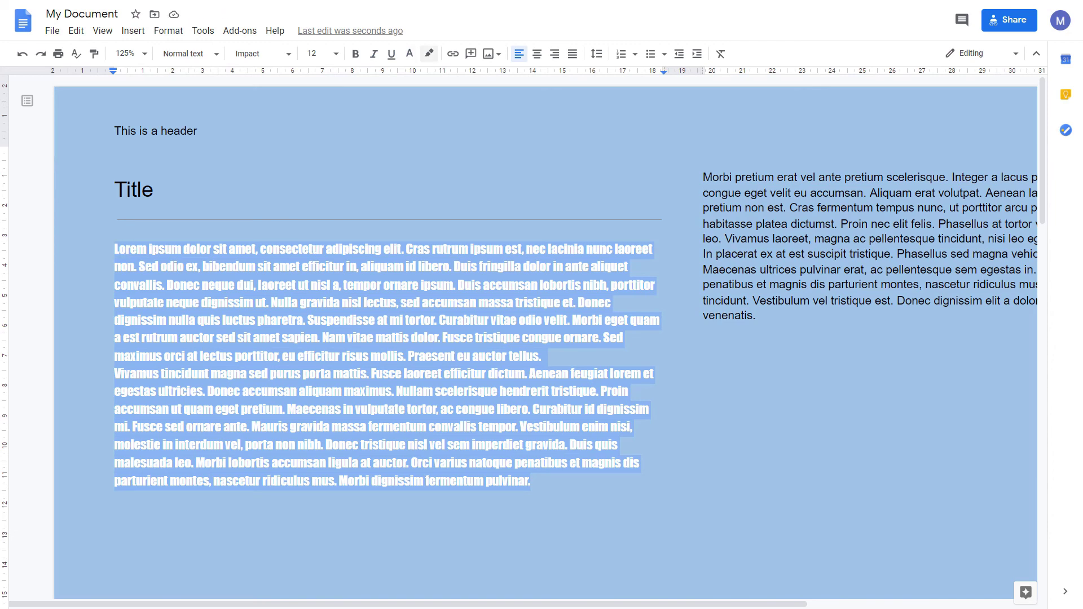
click(428, 53)
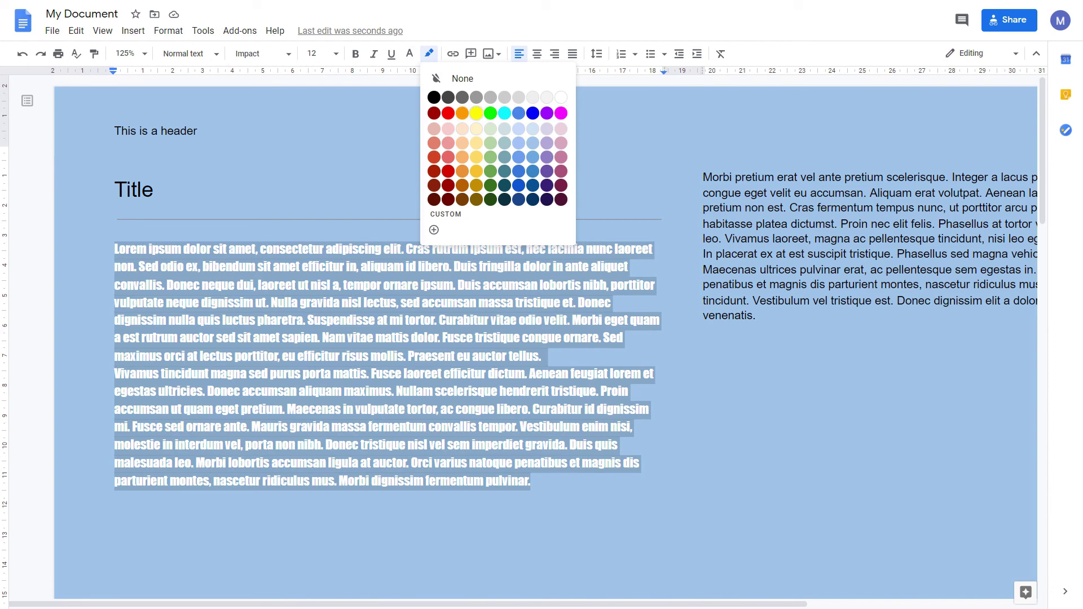
click(476, 113)
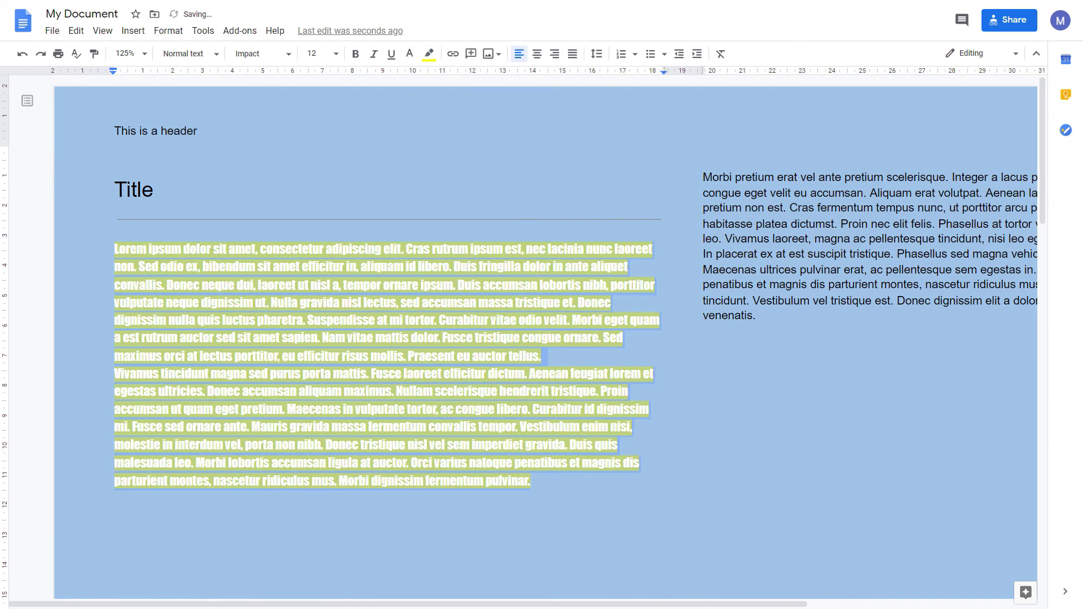
click(836, 317)
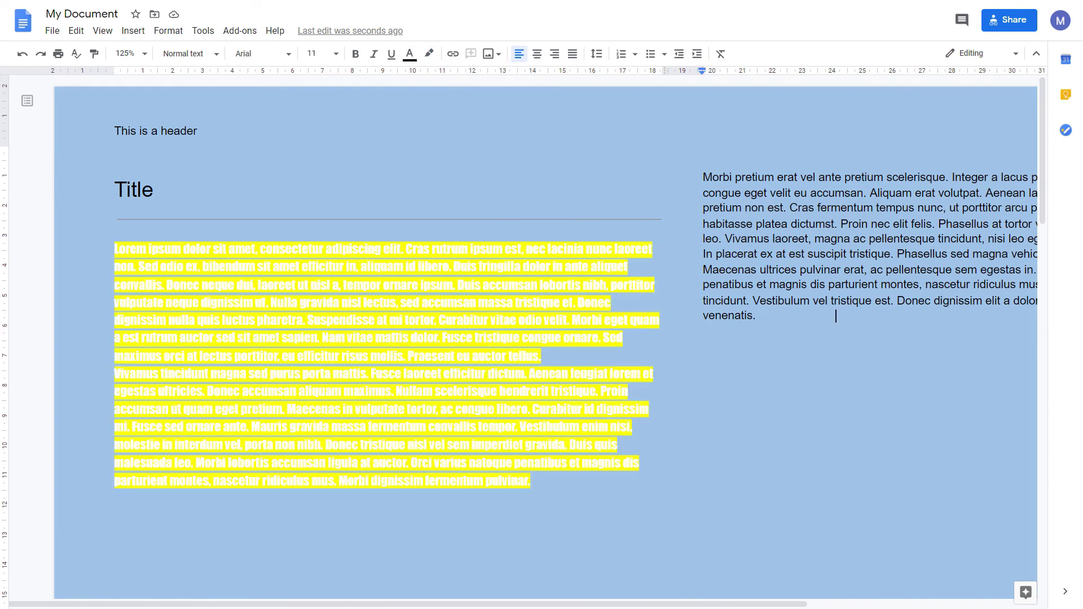